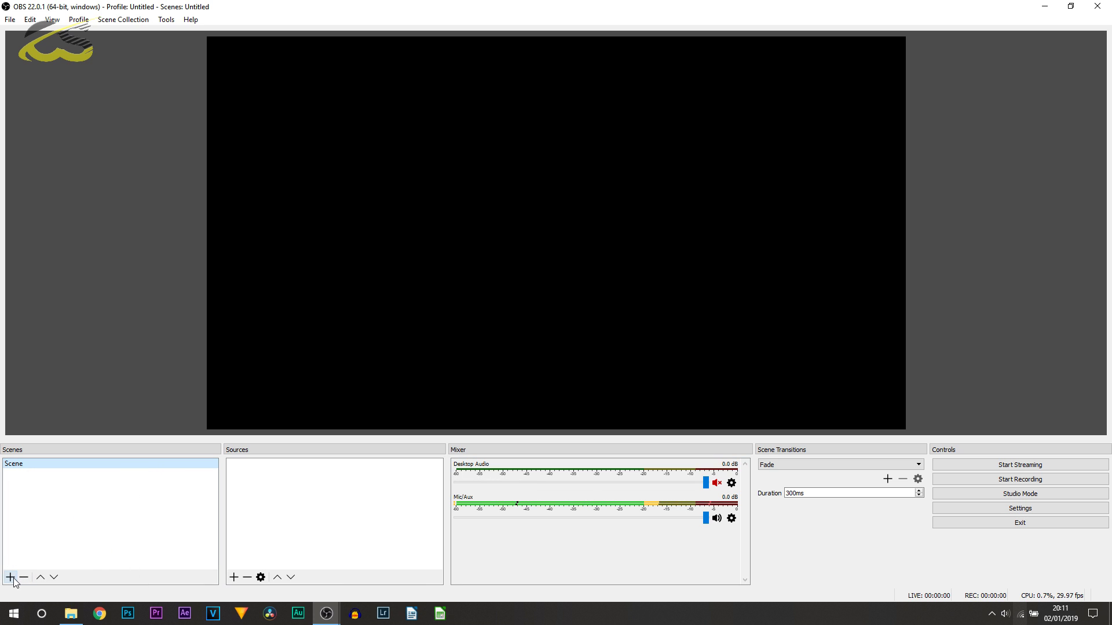
Create a scene named 'gameplay' next to the default Scene.
{"action": "left_click", "coordinate": [11, 578]}
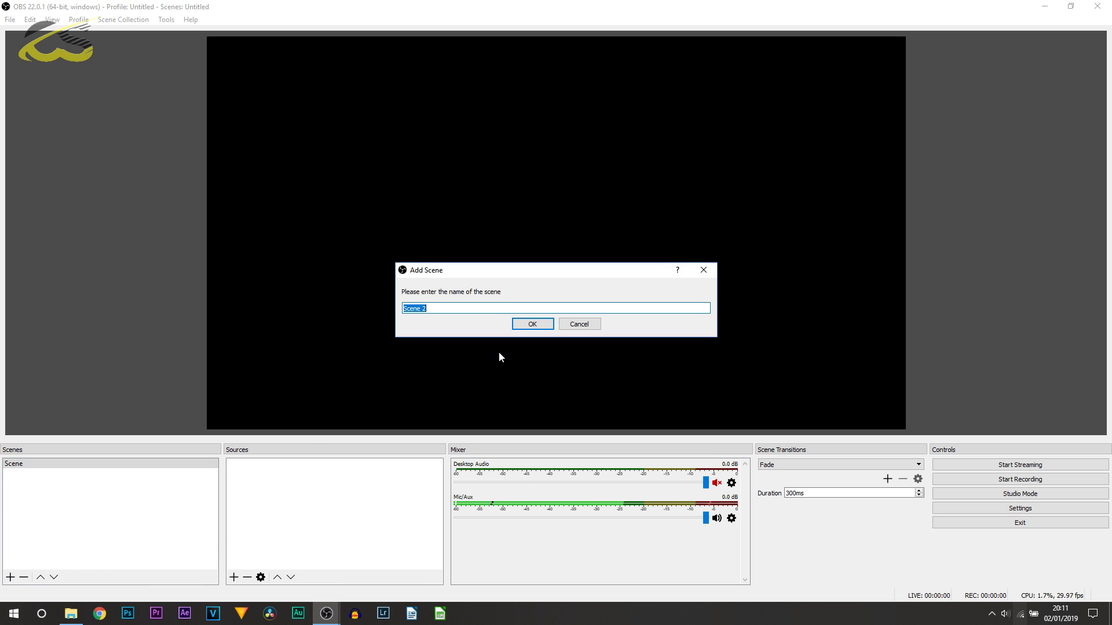
{"action": "type", "text": "gameplay"}
{"action": "key", "text": "Return"}
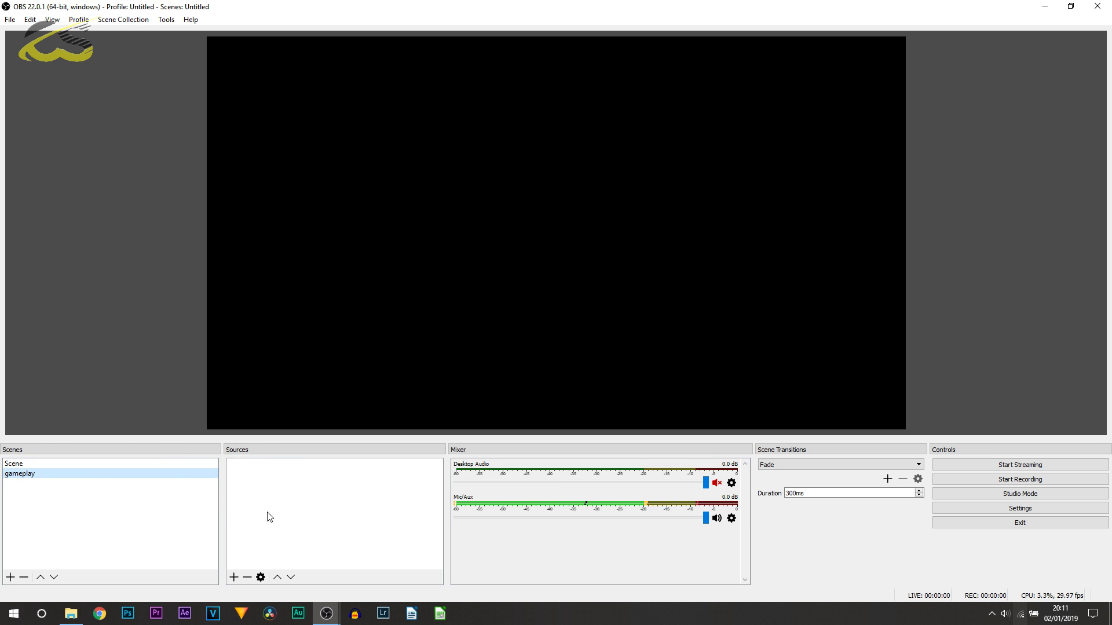
{"action": "left_click", "coordinate": [236, 581]}
Add a Display Capture source to gameplay, trying Display 1 before settling on Display 0.
{"action": "left_click", "coordinate": [231, 577]}
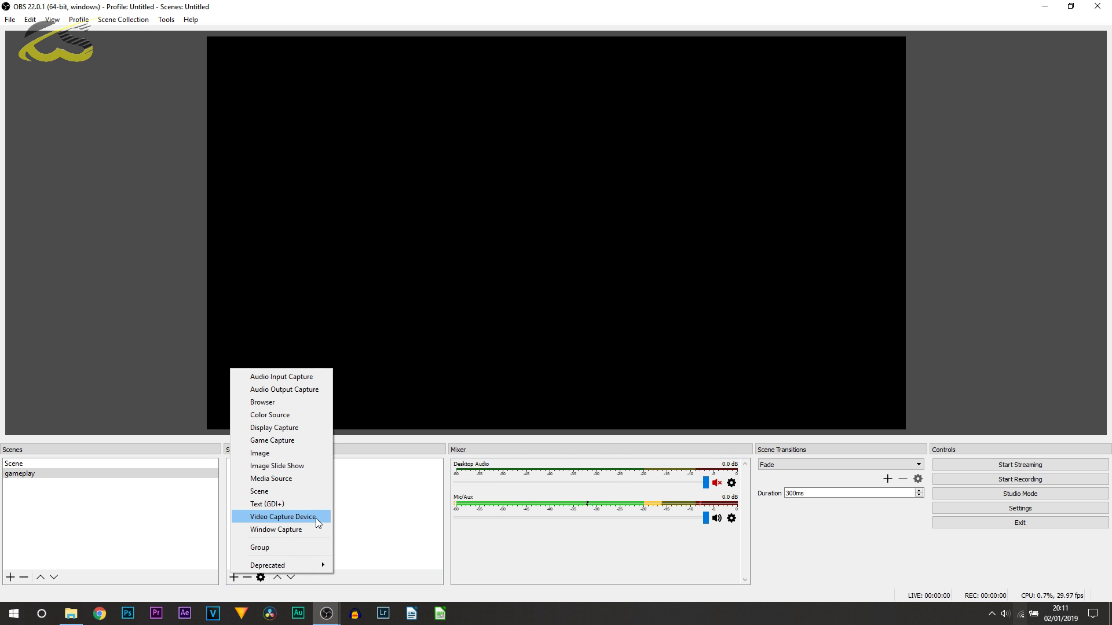
{"action": "left_click", "coordinate": [309, 427]}
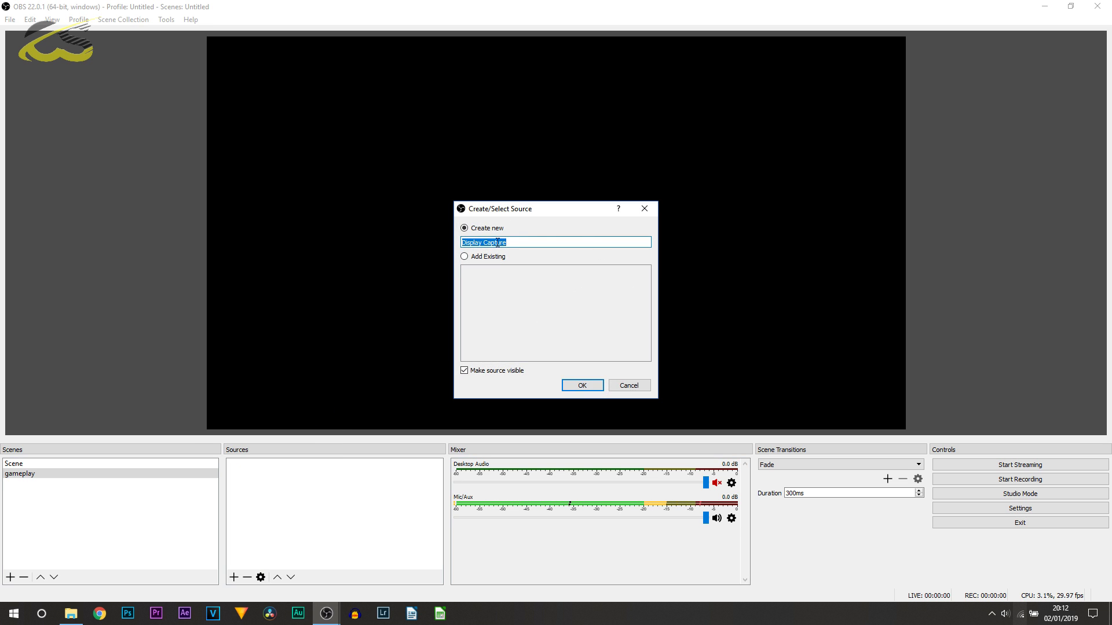
{"action": "left_click", "coordinate": [582, 386]}
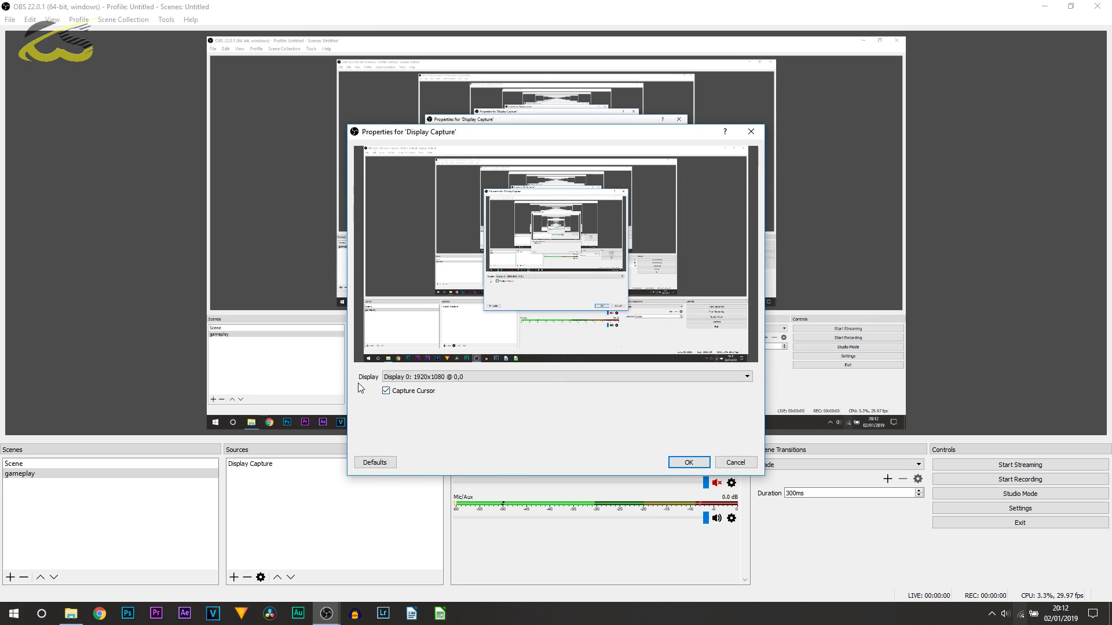
{"action": "left_click", "coordinate": [391, 379]}
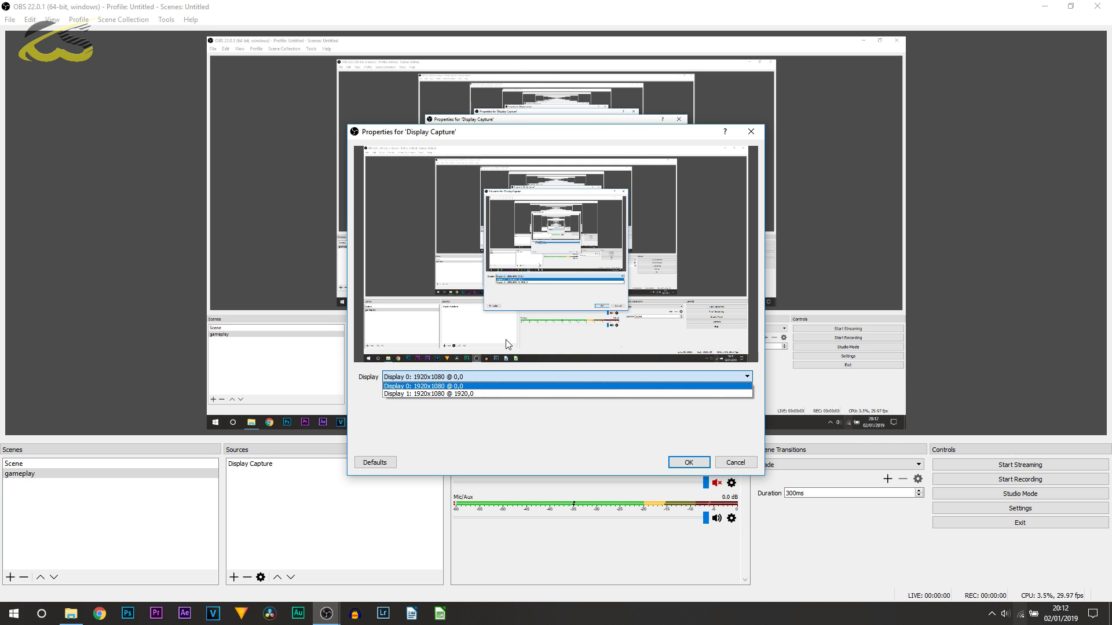
{"action": "left_click", "coordinate": [442, 394]}
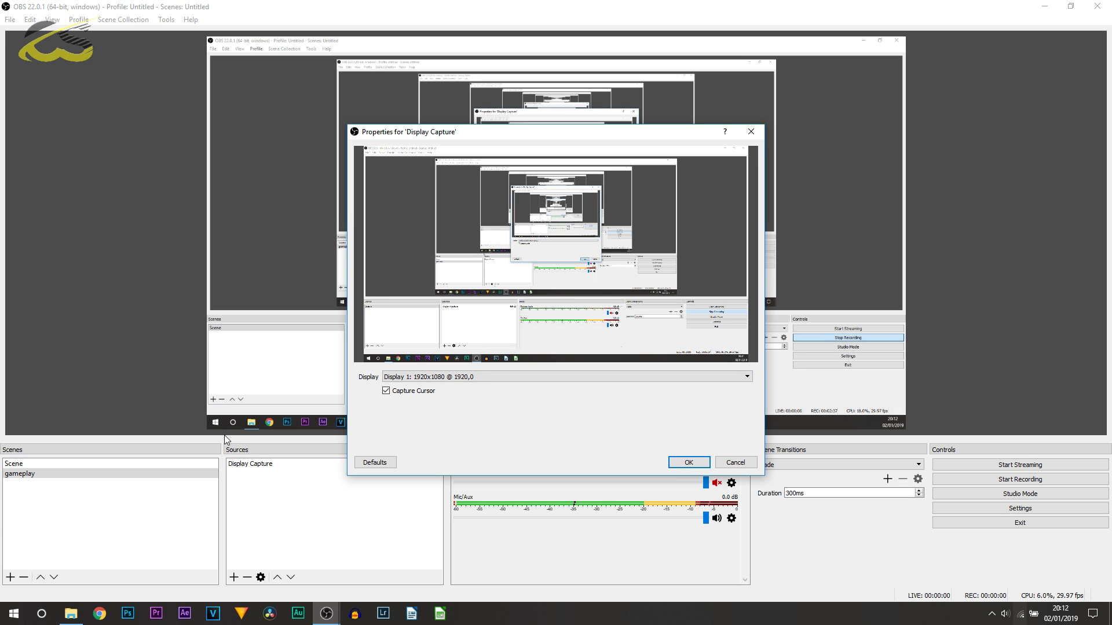
{"action": "left_click", "coordinate": [71, 614]}
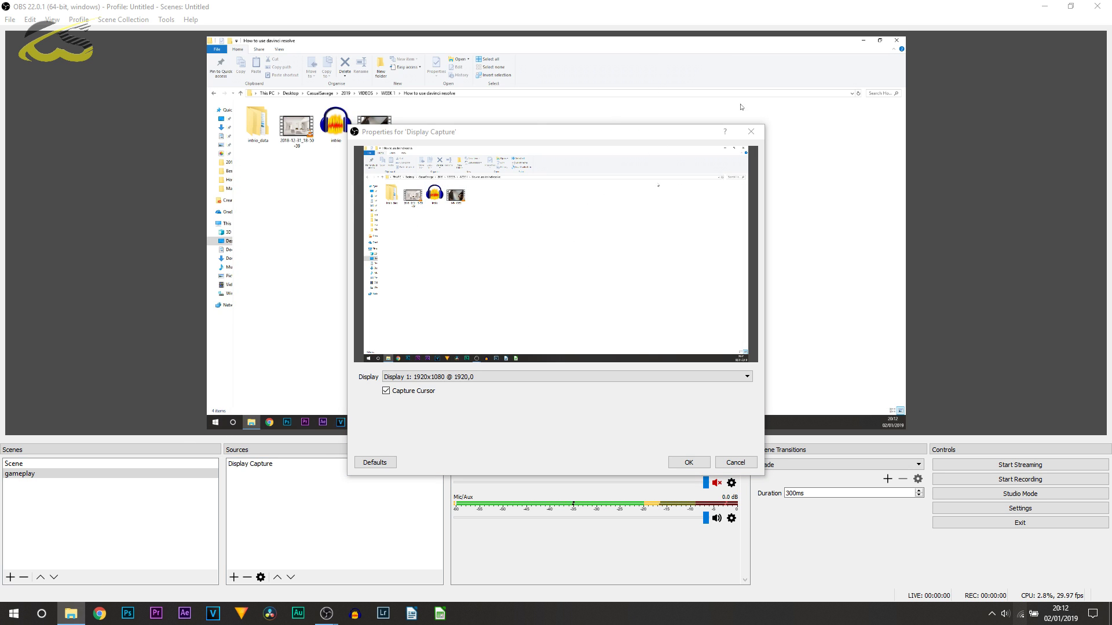
{"action": "left_click", "coordinate": [520, 377]}
{"action": "left_click", "coordinate": [520, 385]}
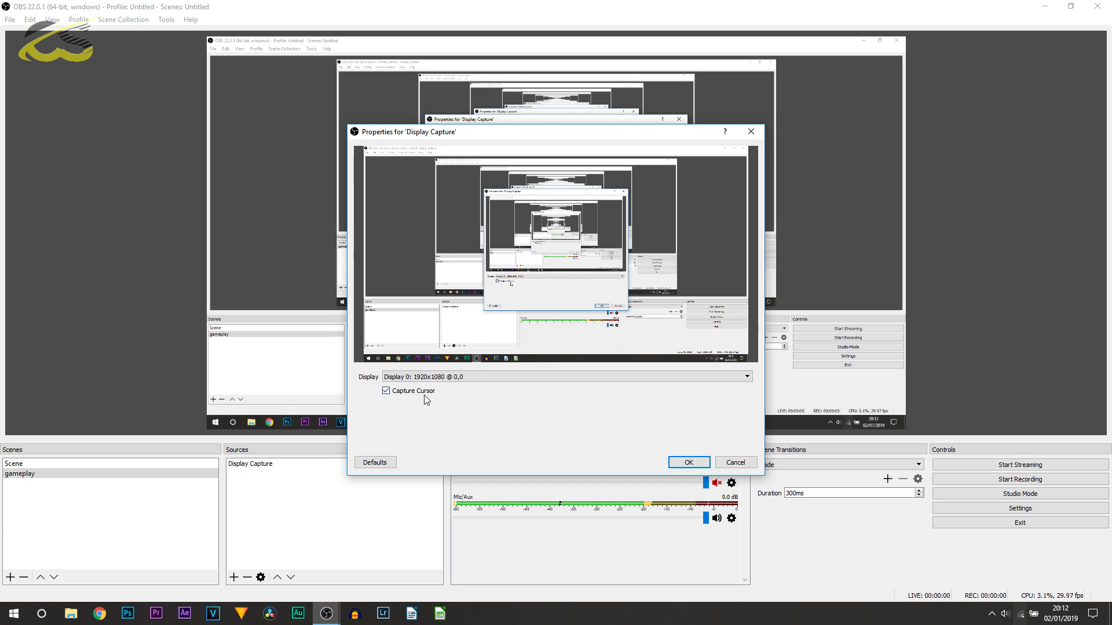
{"action": "left_click", "coordinate": [688, 463]}
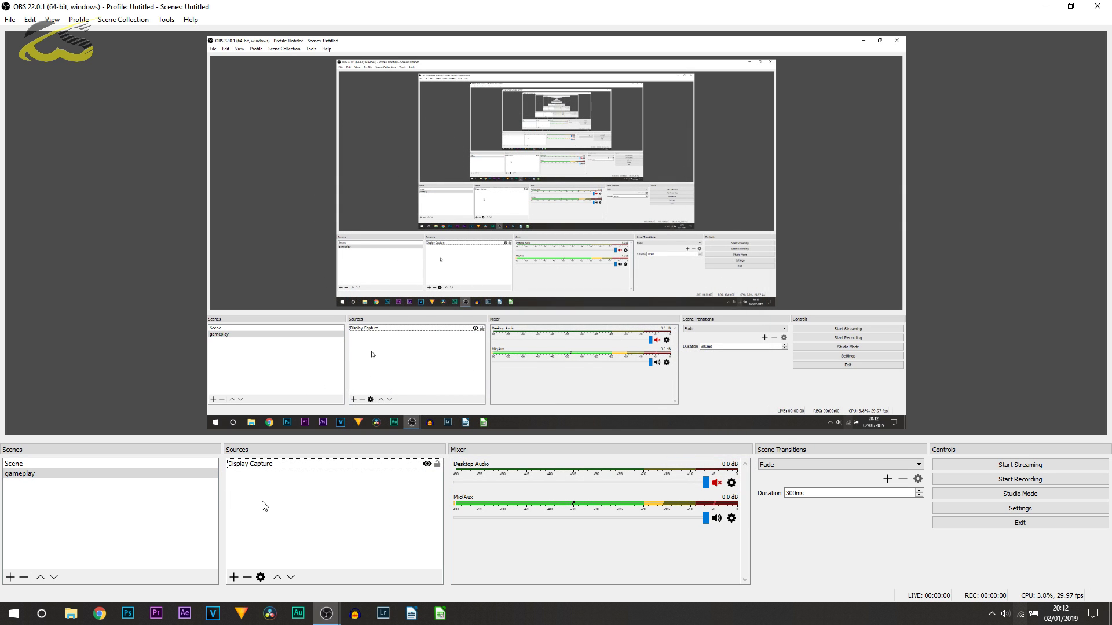
Add a Video Capture Device source that uses the Chicony USB 2.0 Camera.
{"action": "left_click", "coordinate": [234, 578]}
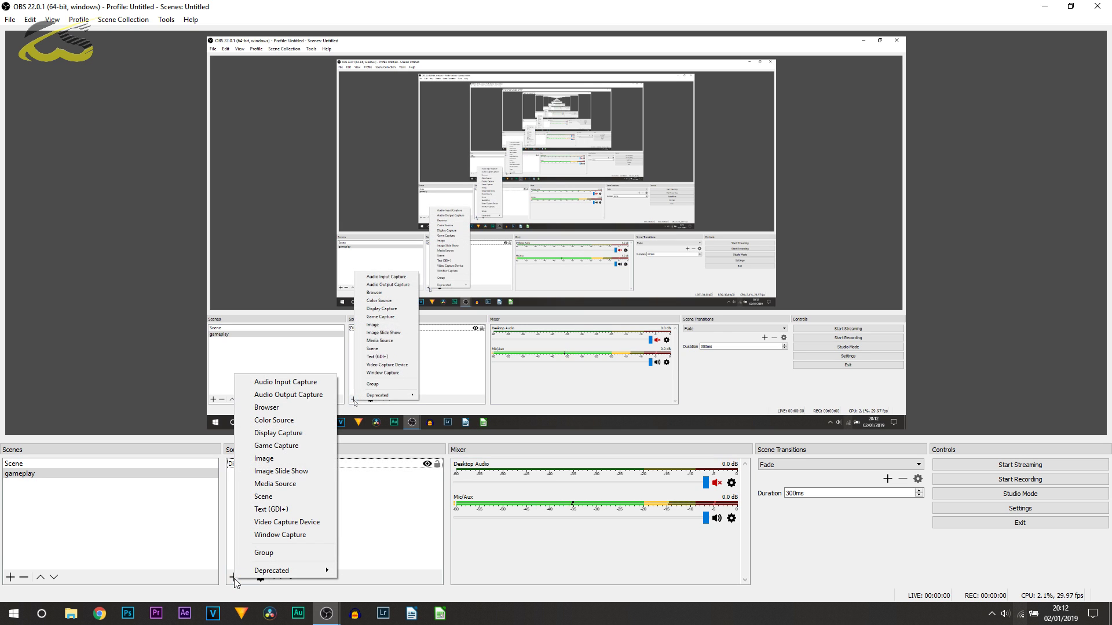
{"action": "left_click", "coordinate": [316, 523]}
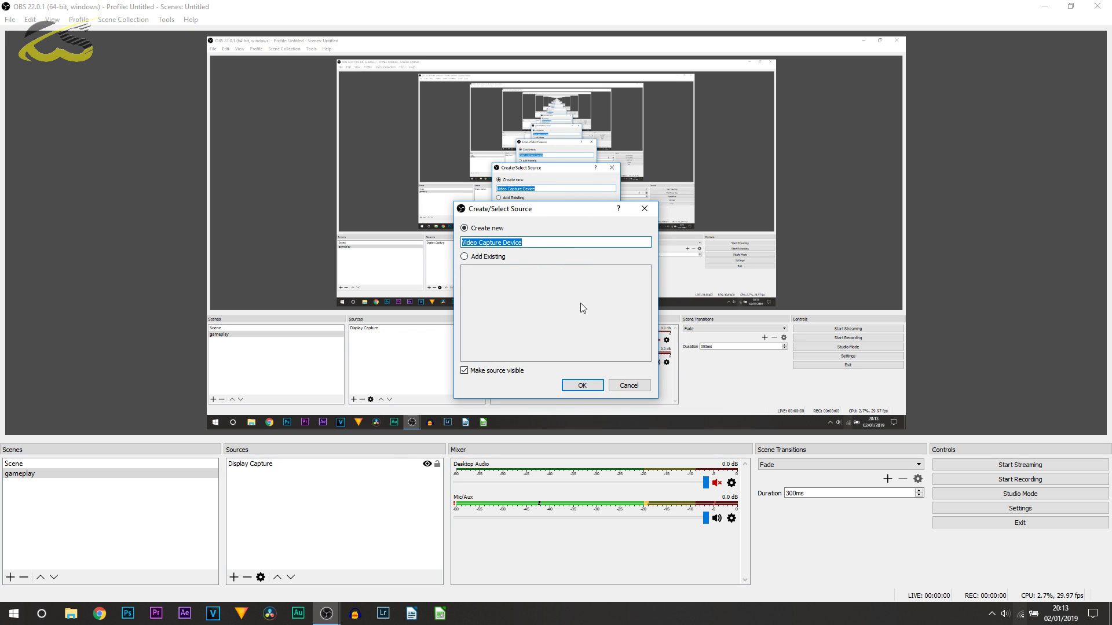
{"action": "left_click", "coordinate": [592, 386]}
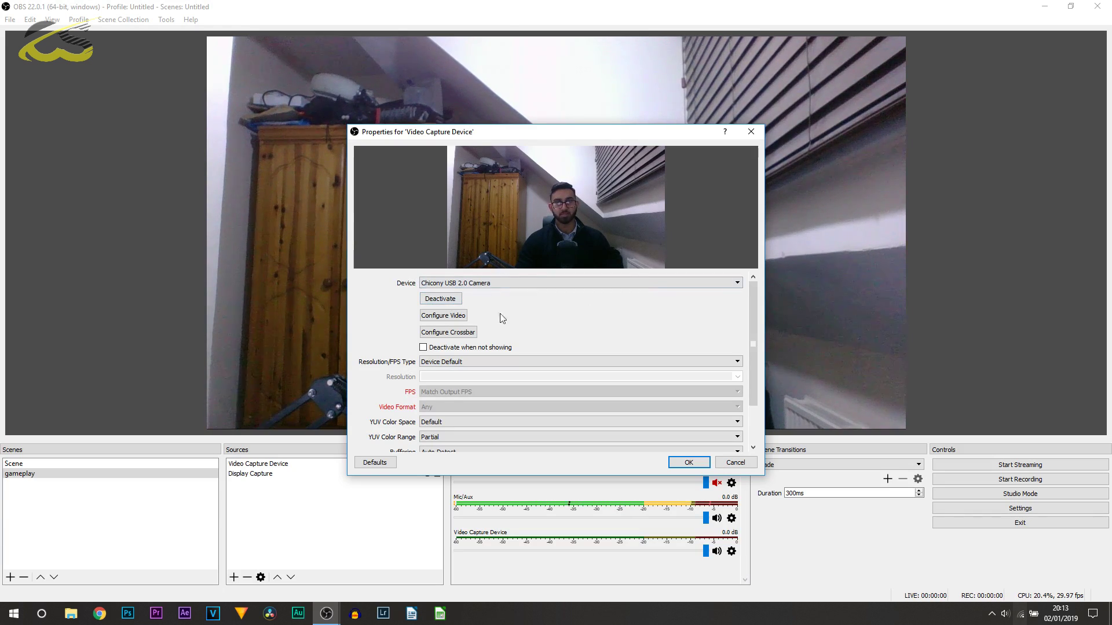
{"action": "left_click", "coordinate": [492, 283]}
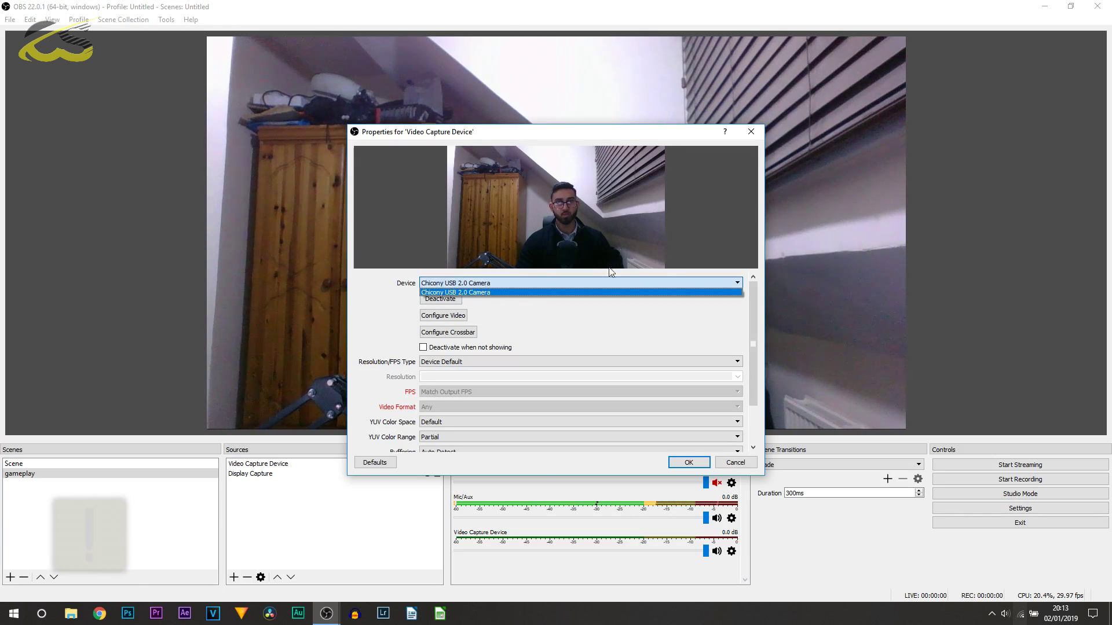
{"action": "left_click", "coordinate": [597, 291]}
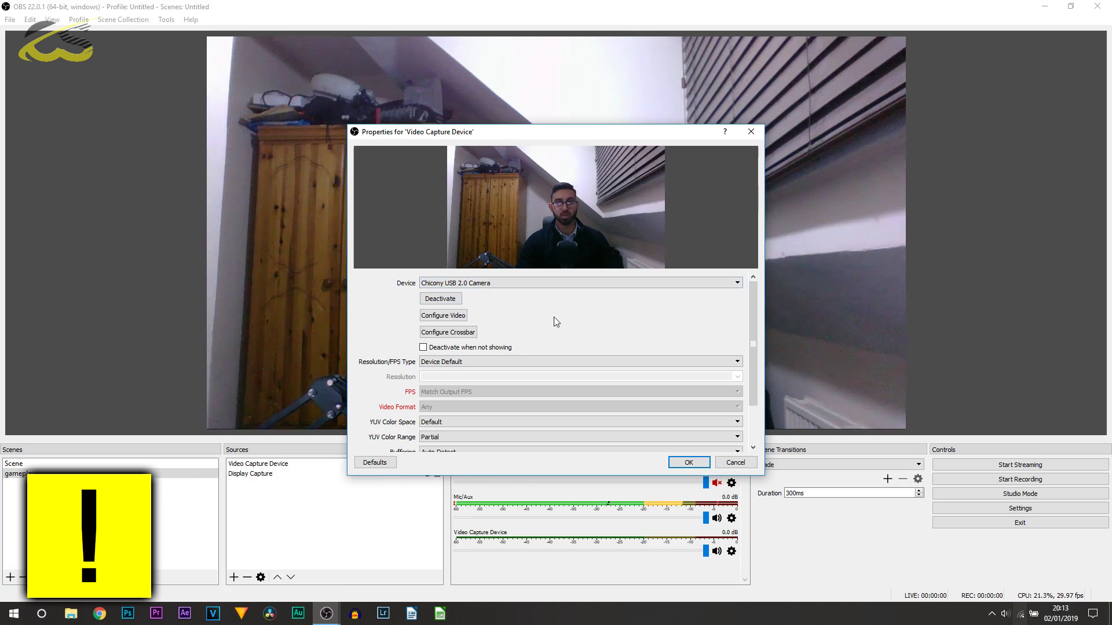
{"action": "scroll", "coordinate": [552, 320], "scroll_direction": "down", "scroll_amount": 3}
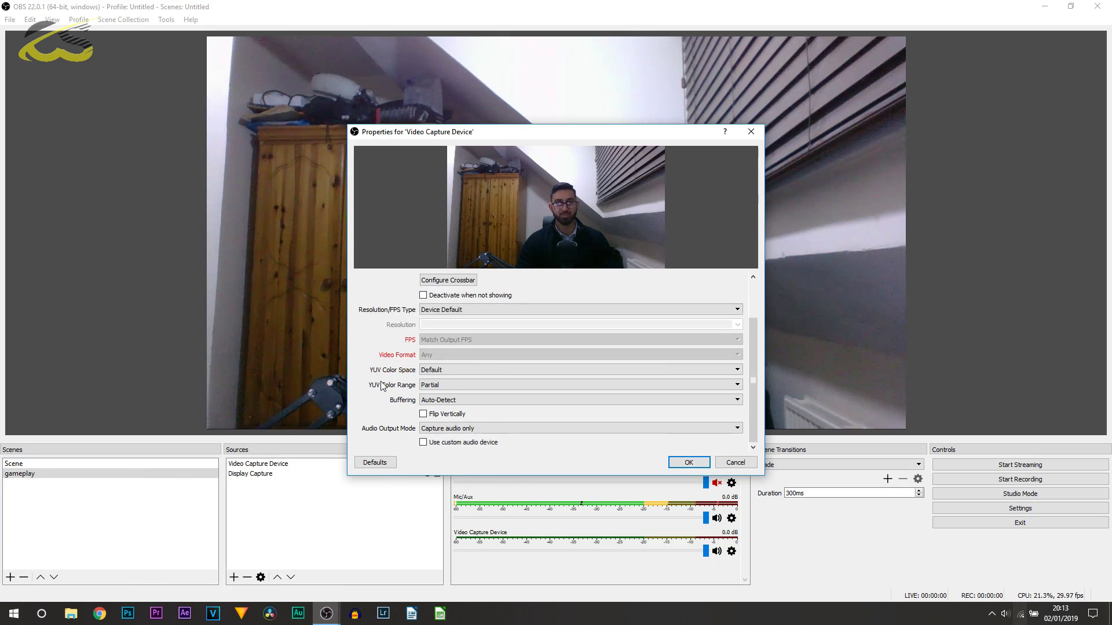
{"action": "scroll", "coordinate": [382, 386], "scroll_direction": "up", "scroll_amount": 3}
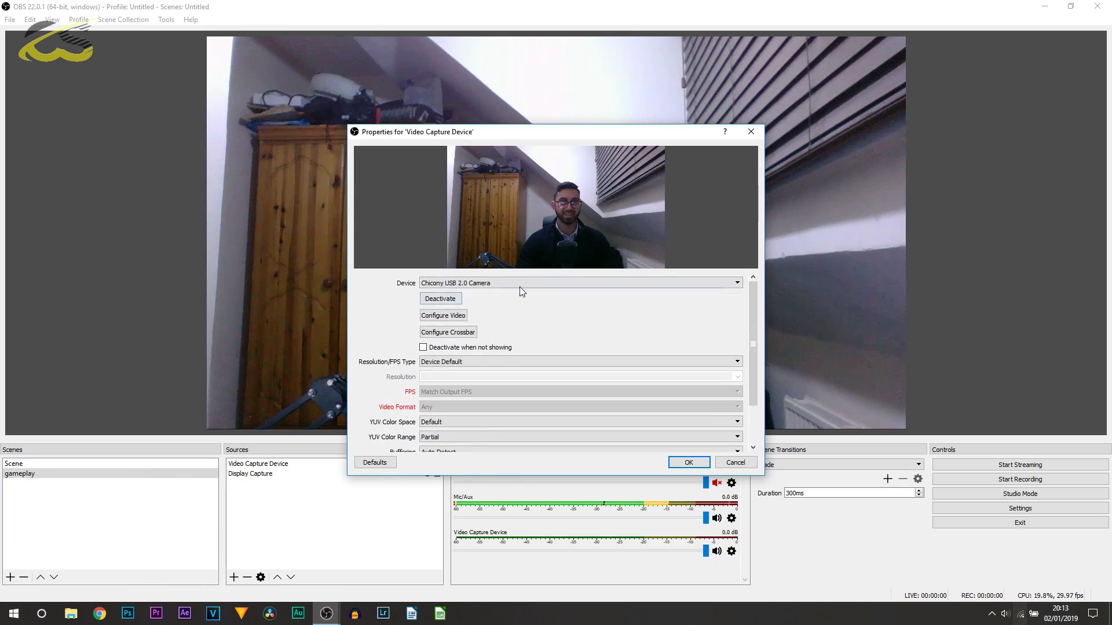
{"action": "left_click", "coordinate": [701, 469]}
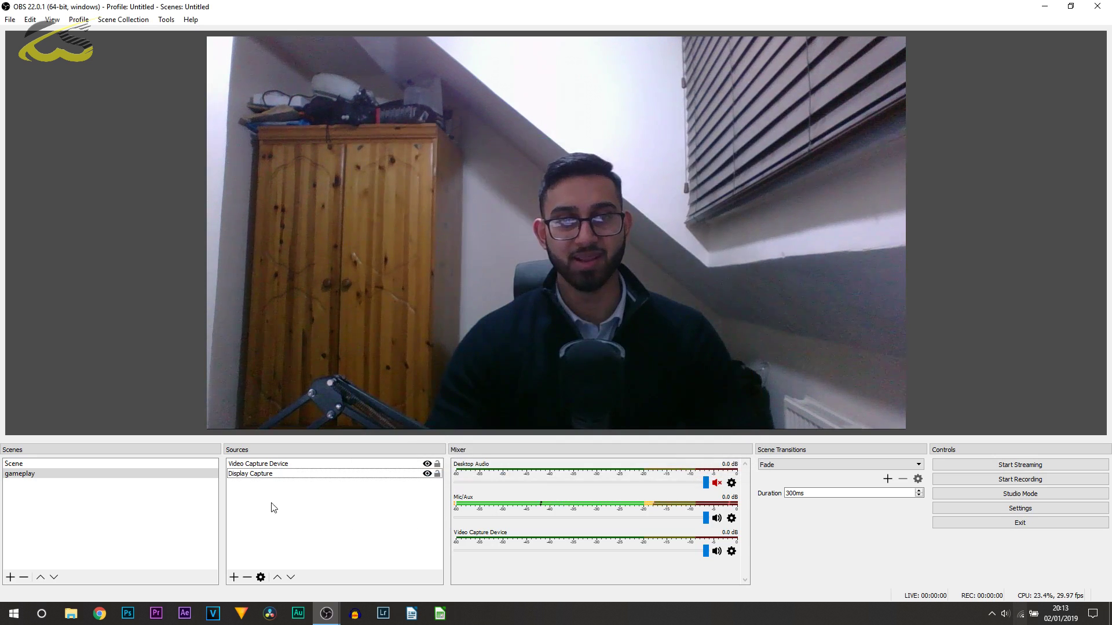
Shrink the Video Capture Device feed and move it into the preview's top-right corner.
{"action": "left_click", "coordinate": [278, 474]}
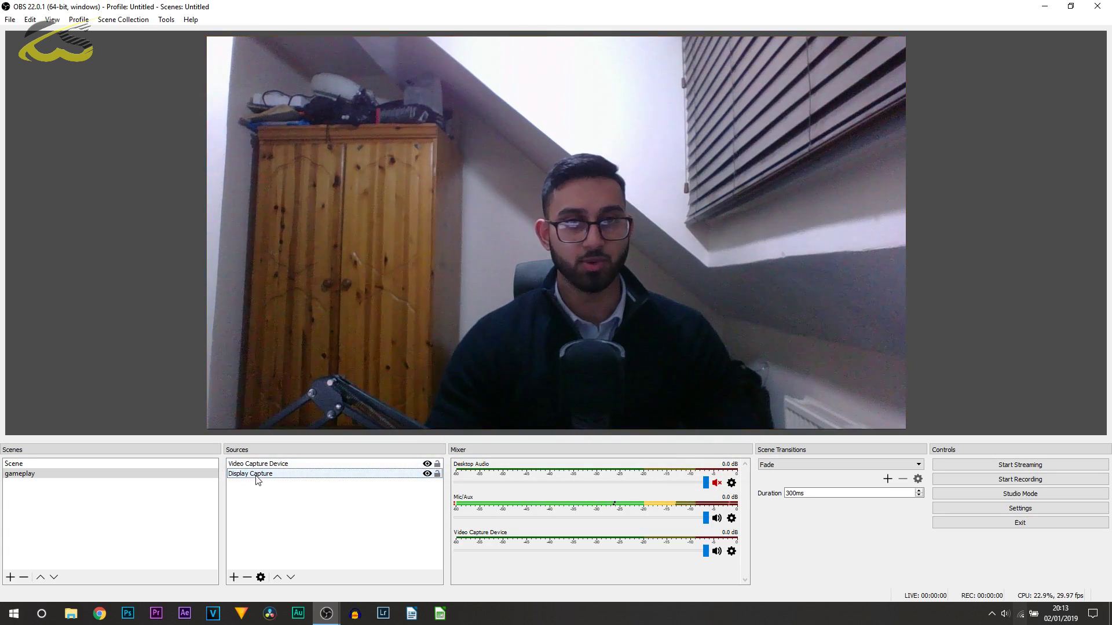
{"action": "left_click", "coordinate": [260, 464]}
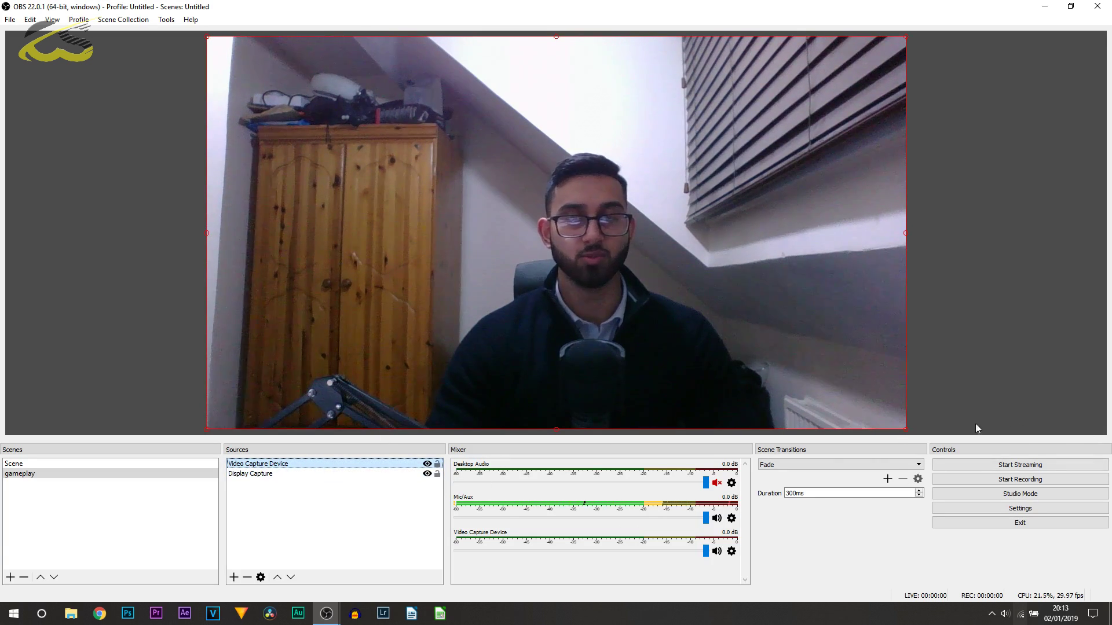
{"action": "left_click_drag", "start_coordinate": [906, 432], "coordinate": [576, 245]}
{"action": "left_click_drag", "start_coordinate": [564, 163], "coordinate": [863, 108]}
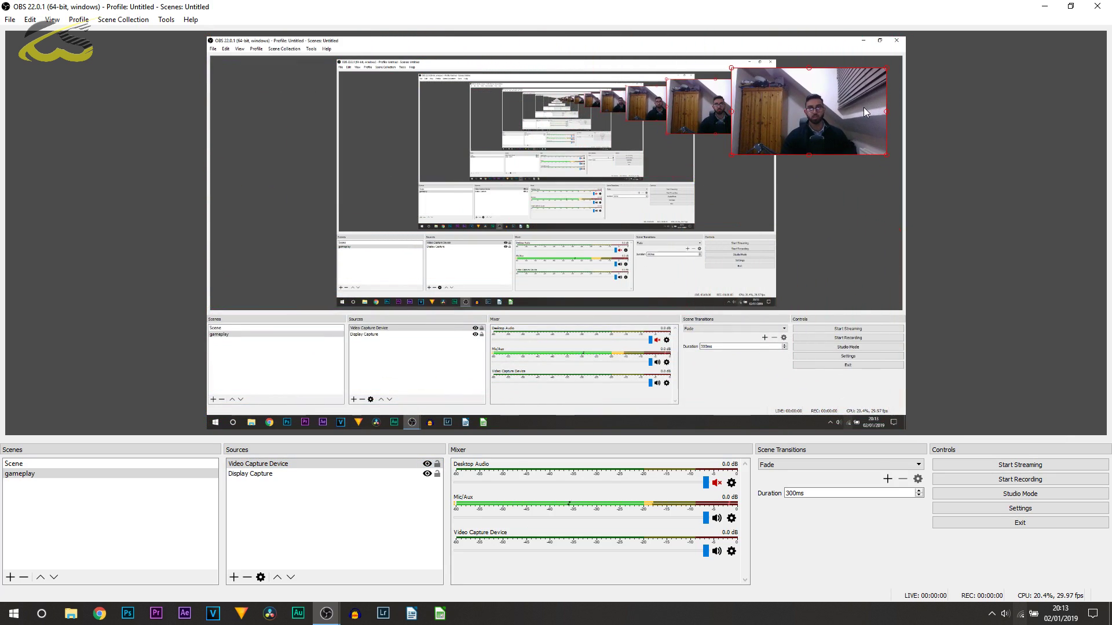
{"action": "left_click", "coordinate": [989, 242]}
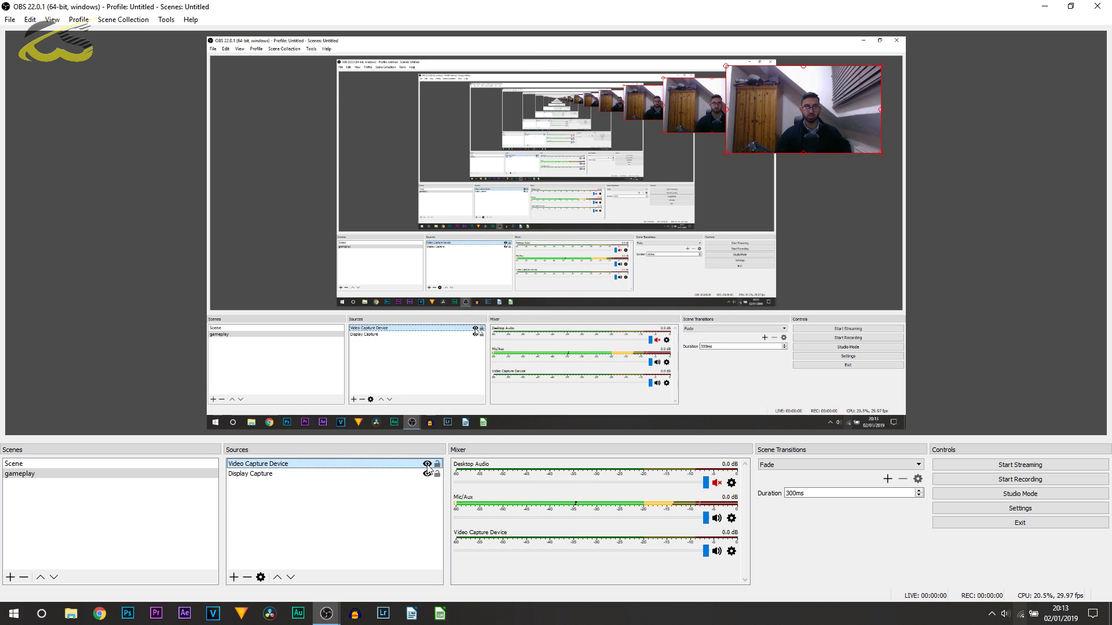
Set the webcam fader to 0.0 dB, hide the Video Capture Device, and unmute Desktop Audio.
{"action": "left_click", "coordinate": [427, 464]}
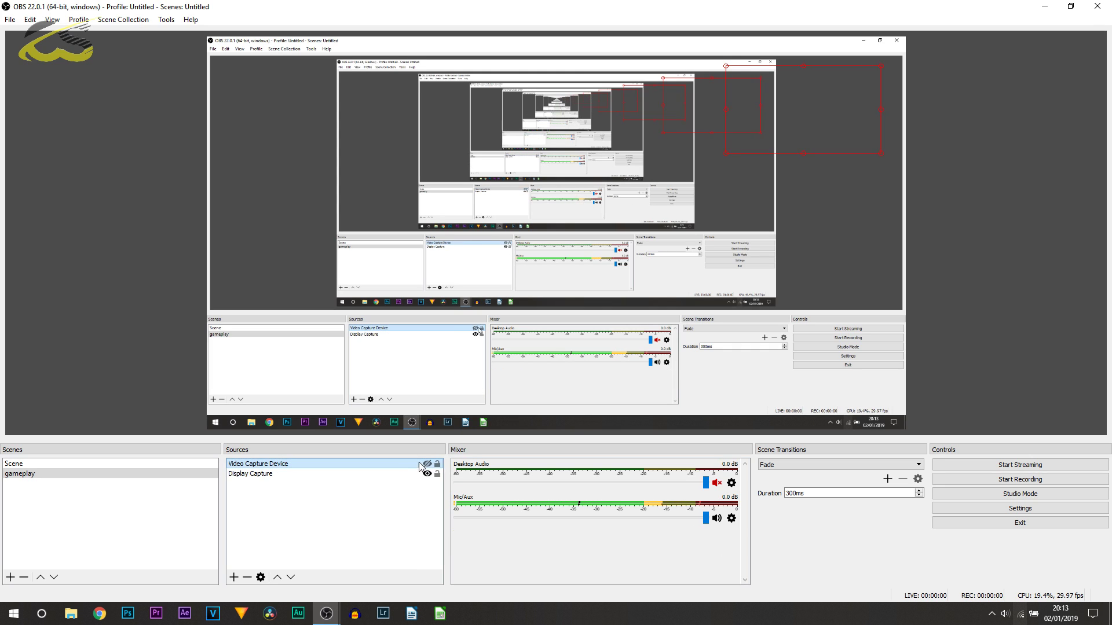
{"action": "left_click", "coordinate": [427, 465]}
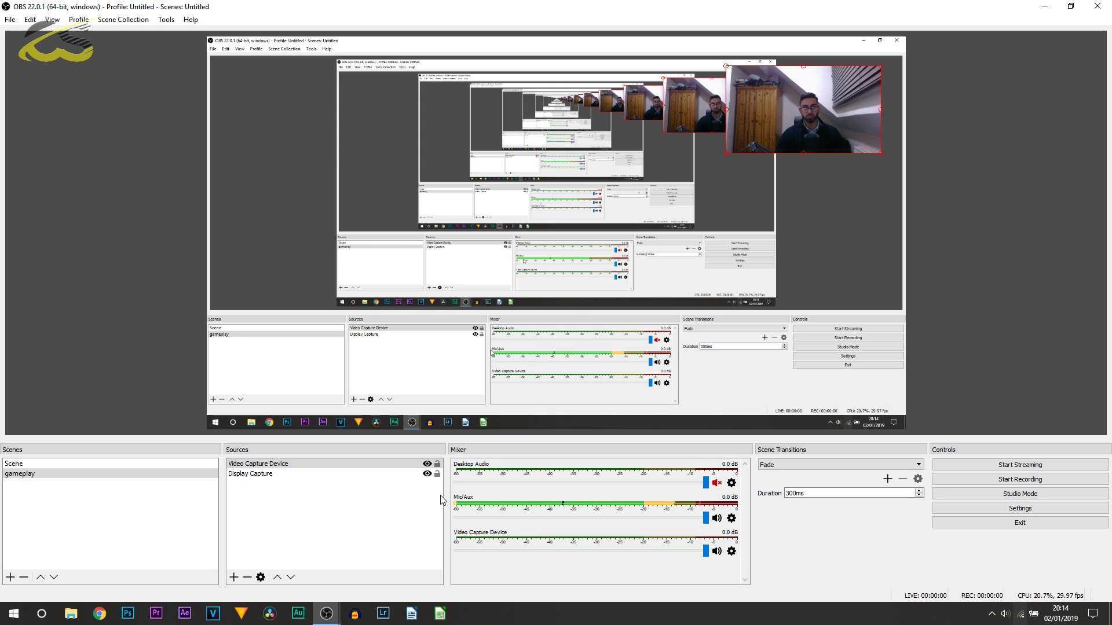
{"action": "left_click", "coordinate": [426, 463]}
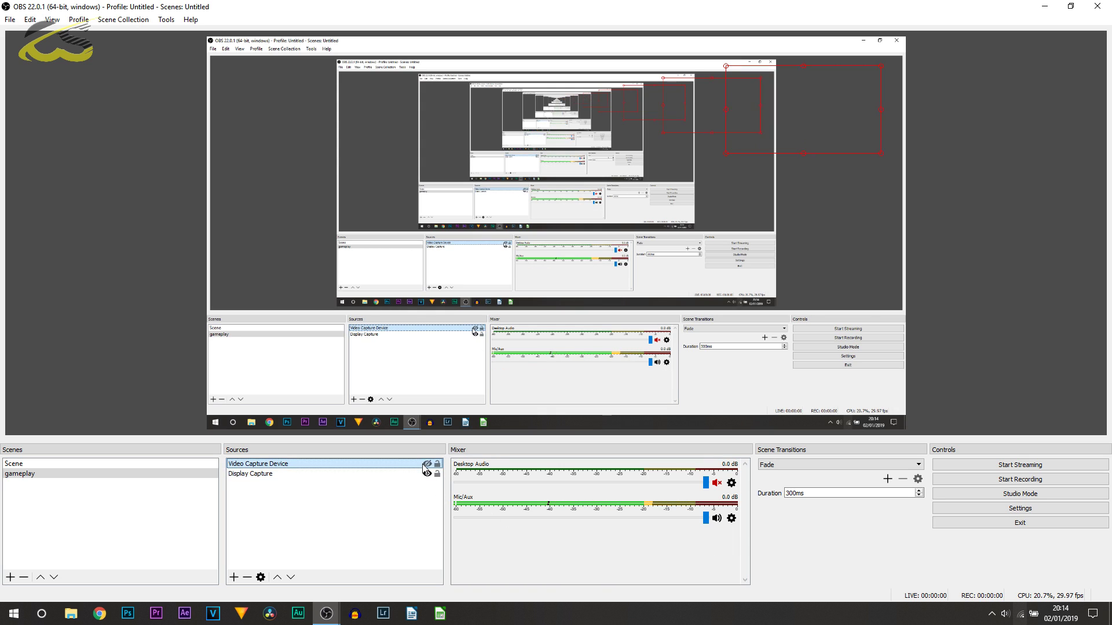
{"action": "left_click", "coordinate": [427, 463]}
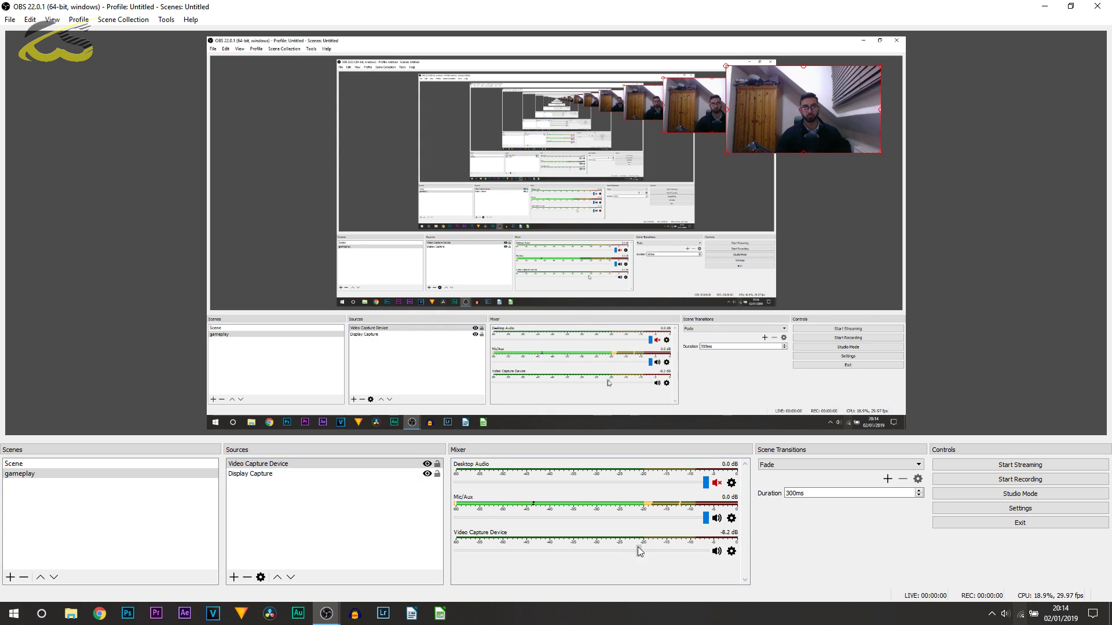
{"action": "left_click_drag", "start_coordinate": [638, 551], "coordinate": [706, 550]}
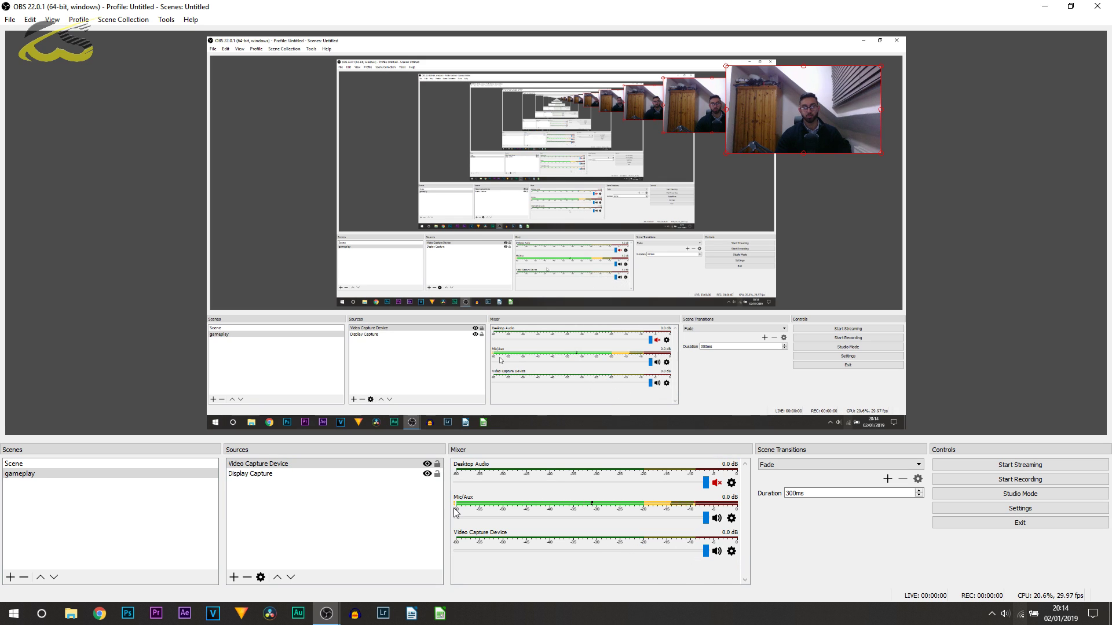
{"action": "left_click", "coordinate": [428, 463]}
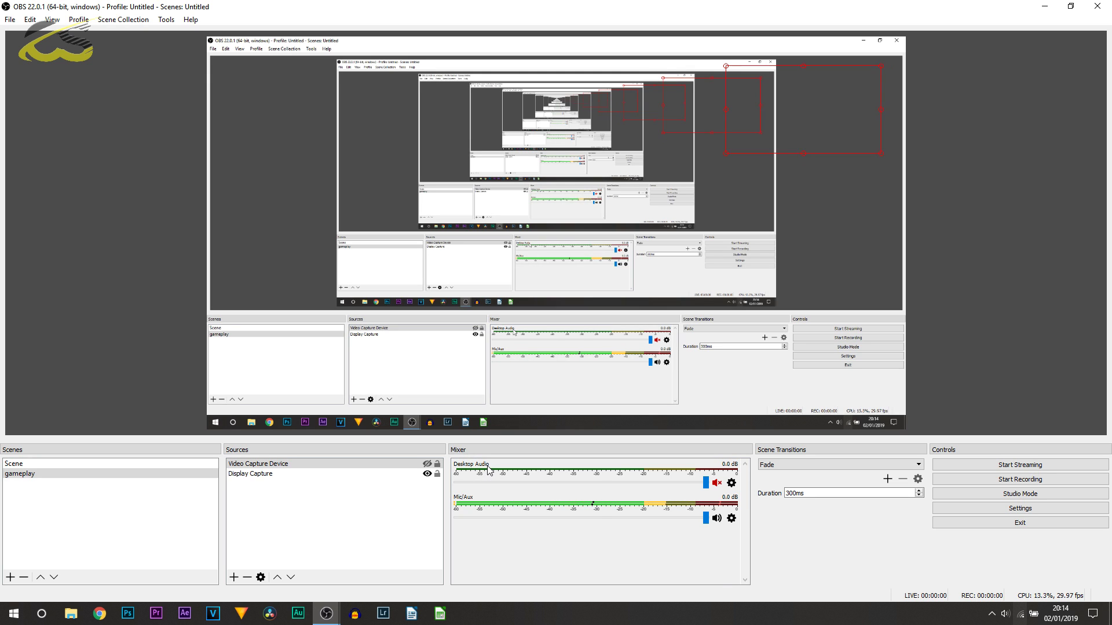
{"action": "left_click", "coordinate": [716, 482]}
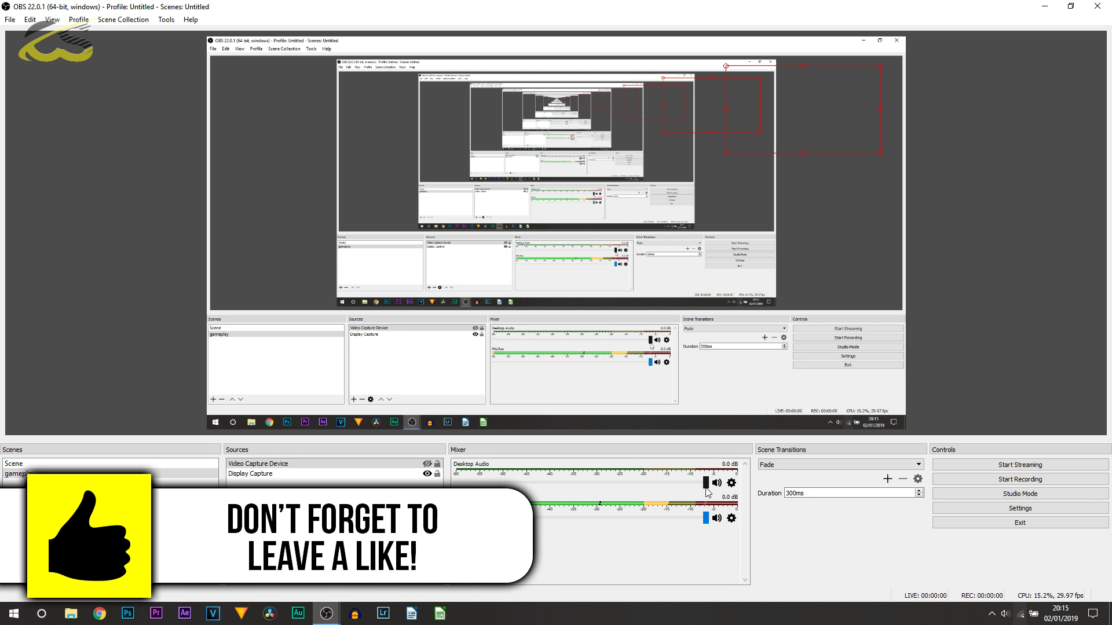
Lower the Desktop Audio fader to about -33 dB.
{"action": "left_click_drag", "start_coordinate": [707, 489], "coordinate": [548, 496]}
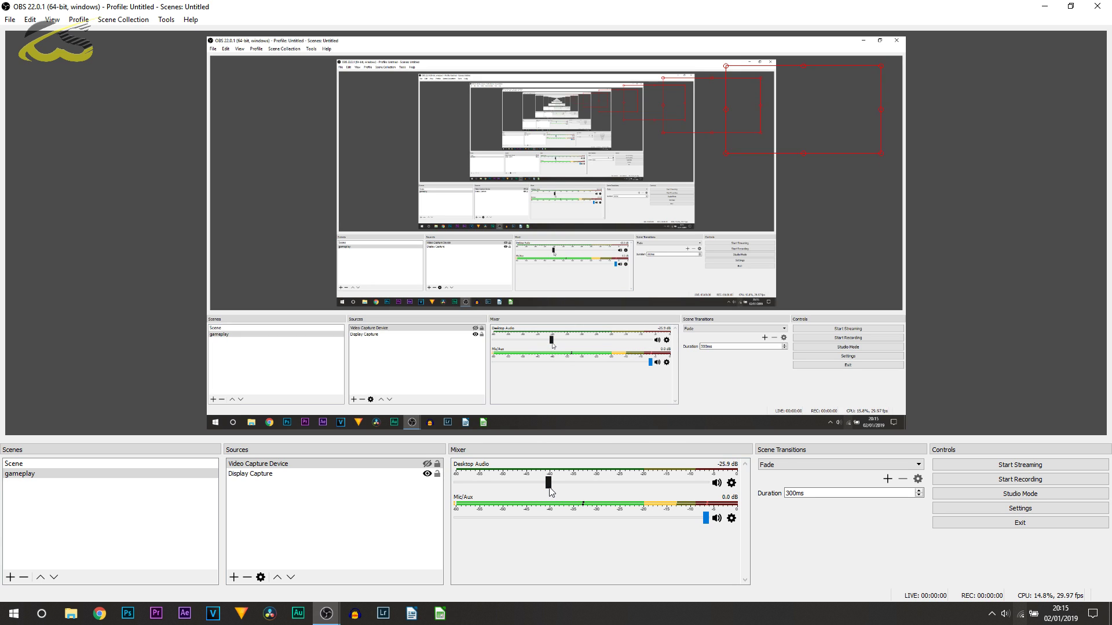
{"action": "left_click_drag", "start_coordinate": [550, 488], "coordinate": [528, 485]}
Raise Desktop Audio back up and test switching between Scene and gameplay with Fade.
{"action": "left_click", "coordinate": [651, 483]}
{"action": "scroll", "coordinate": [653, 486], "scroll_direction": "up", "scroll_amount": 5}
{"action": "left_click", "coordinate": [791, 465]}
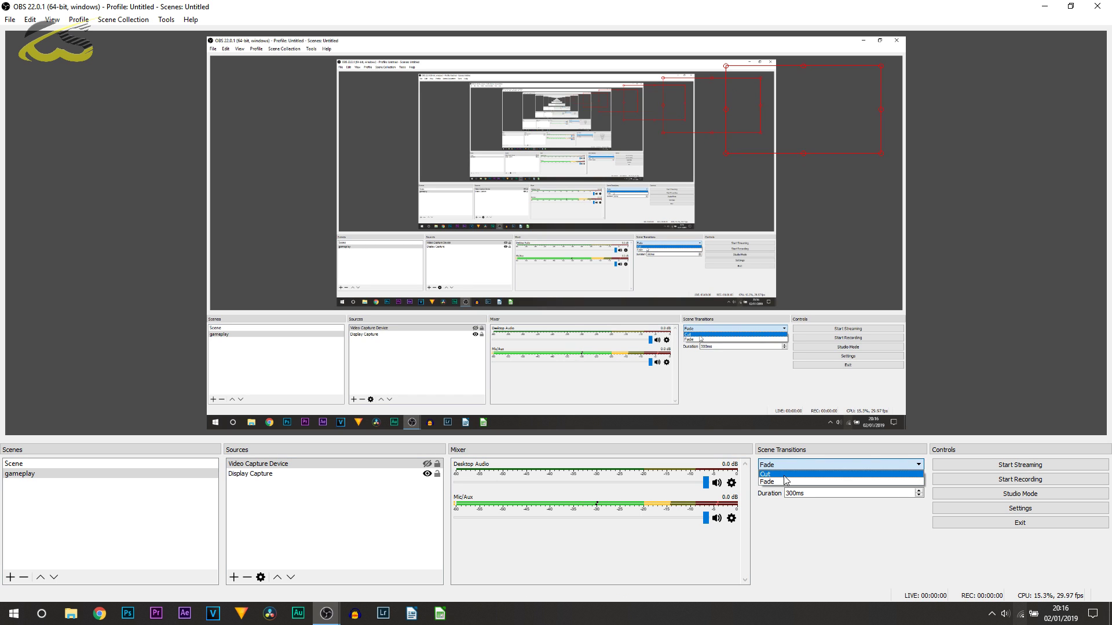
{"action": "left_click", "coordinate": [698, 514]}
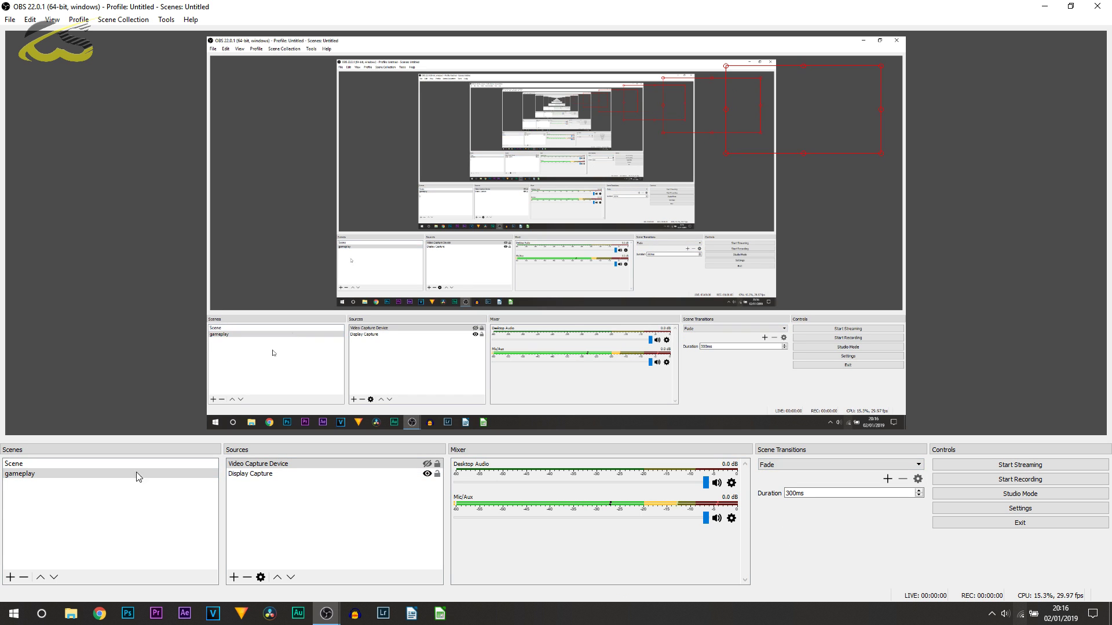
{"action": "left_click", "coordinate": [42, 465]}
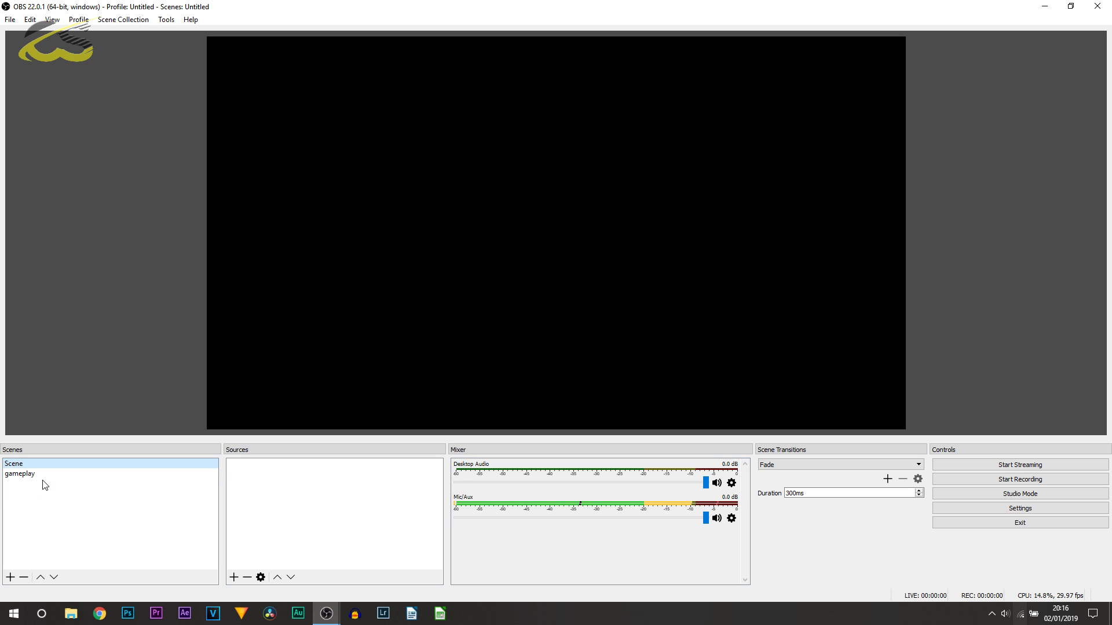
{"action": "left_click", "coordinate": [47, 476]}
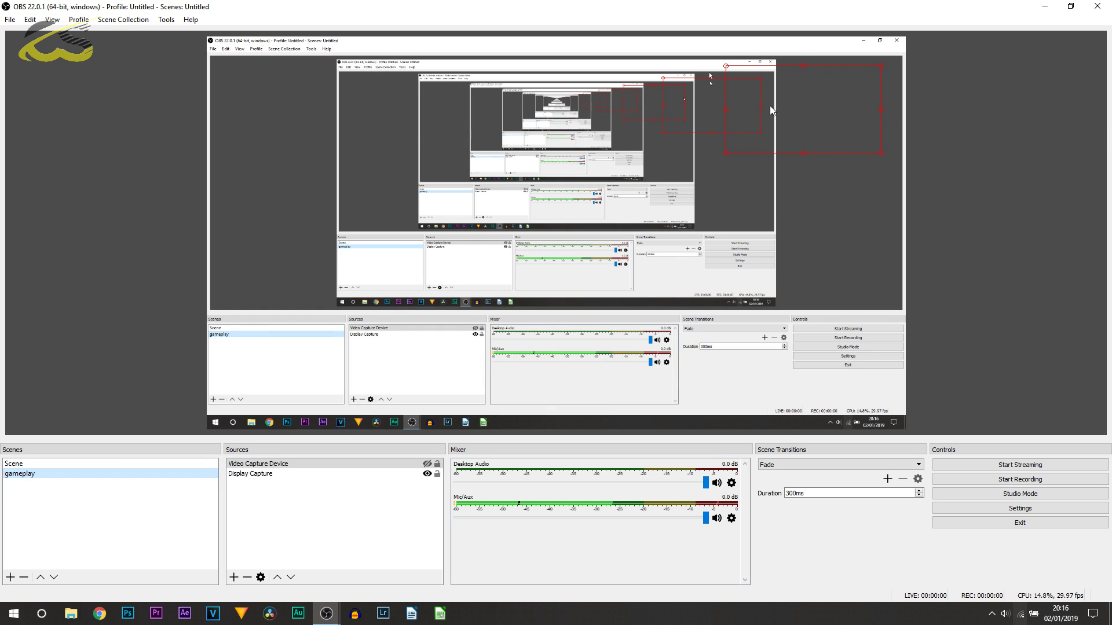
Try the Cut transition between Scene and gameplay, then set the transition back to Fade.
{"action": "left_click", "coordinate": [799, 468]}
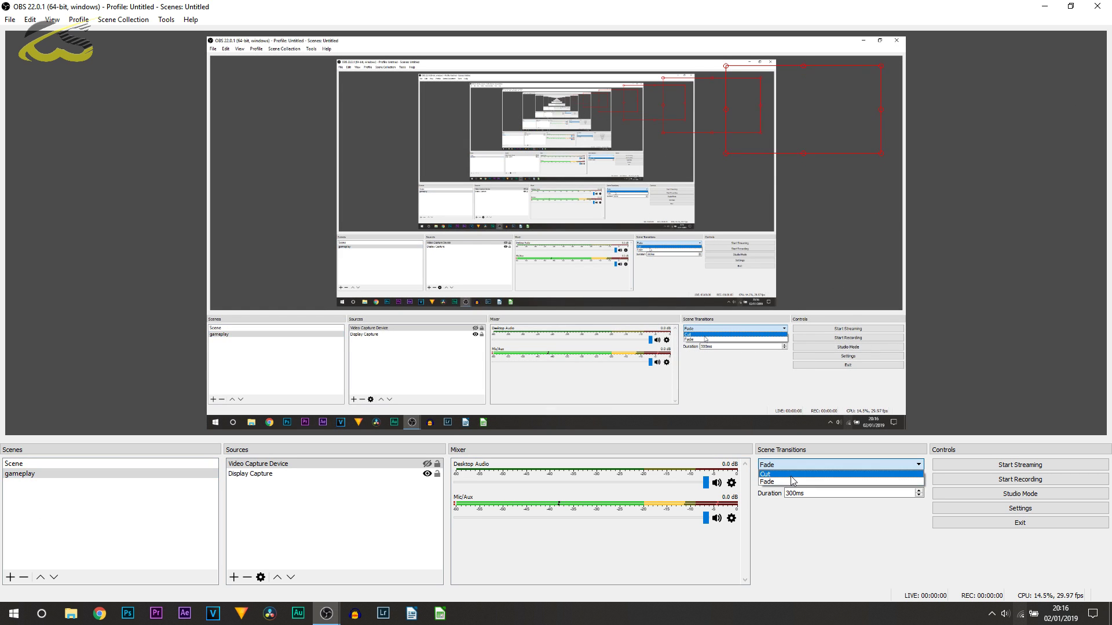
{"action": "left_click", "coordinate": [799, 479]}
{"action": "left_click", "coordinate": [76, 463]}
{"action": "left_click", "coordinate": [69, 473]}
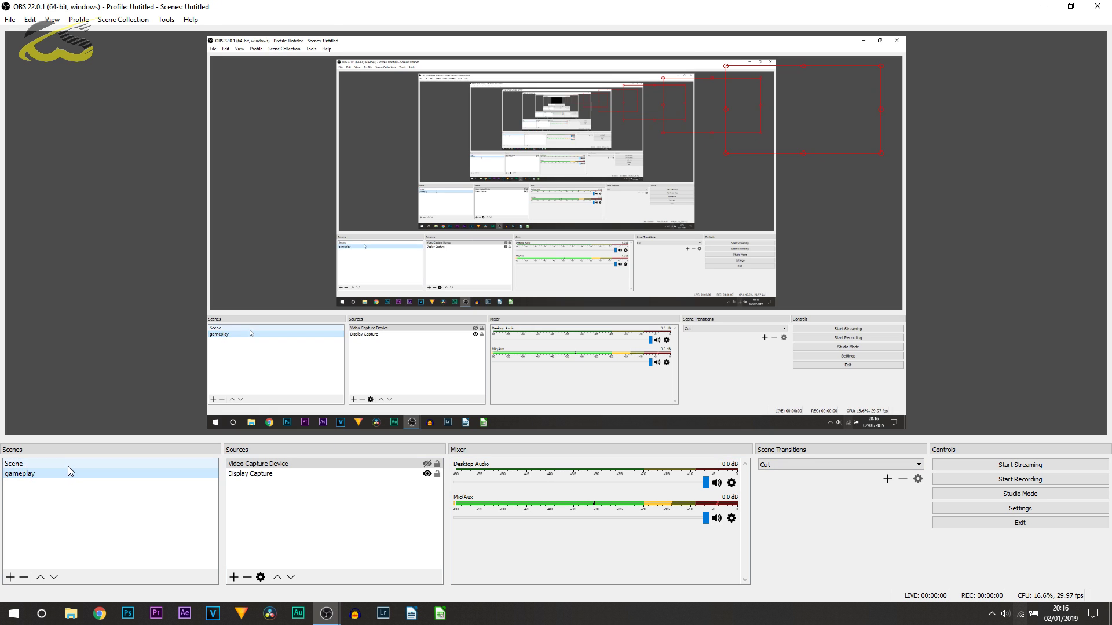
{"action": "left_click", "coordinate": [68, 464]}
{"action": "left_click", "coordinate": [68, 476]}
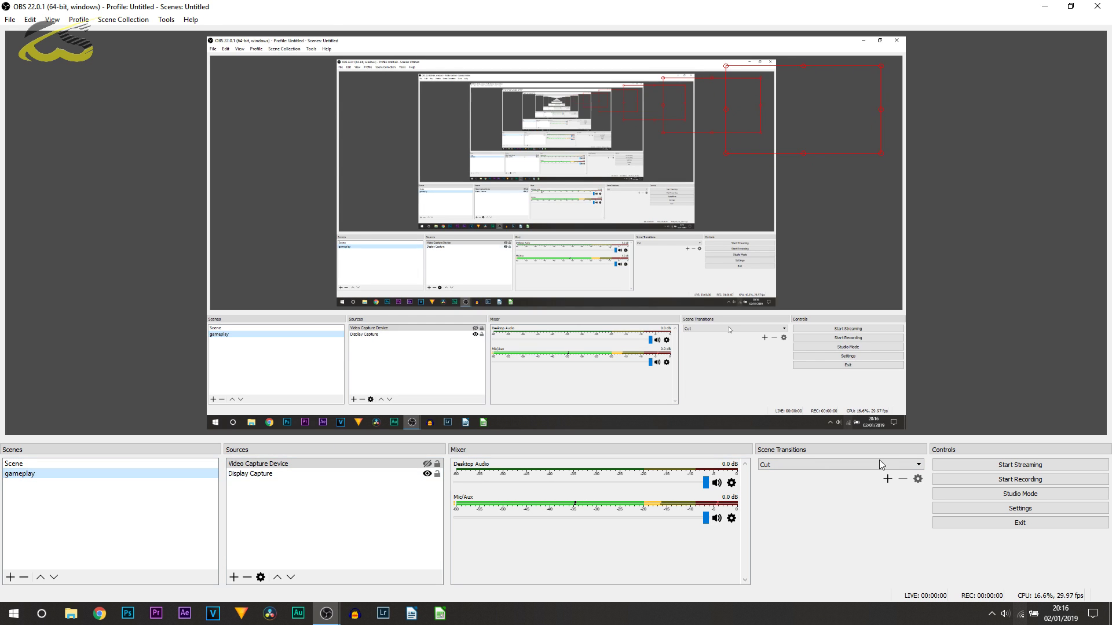
{"action": "left_click", "coordinate": [836, 464]}
{"action": "left_click", "coordinate": [823, 482]}
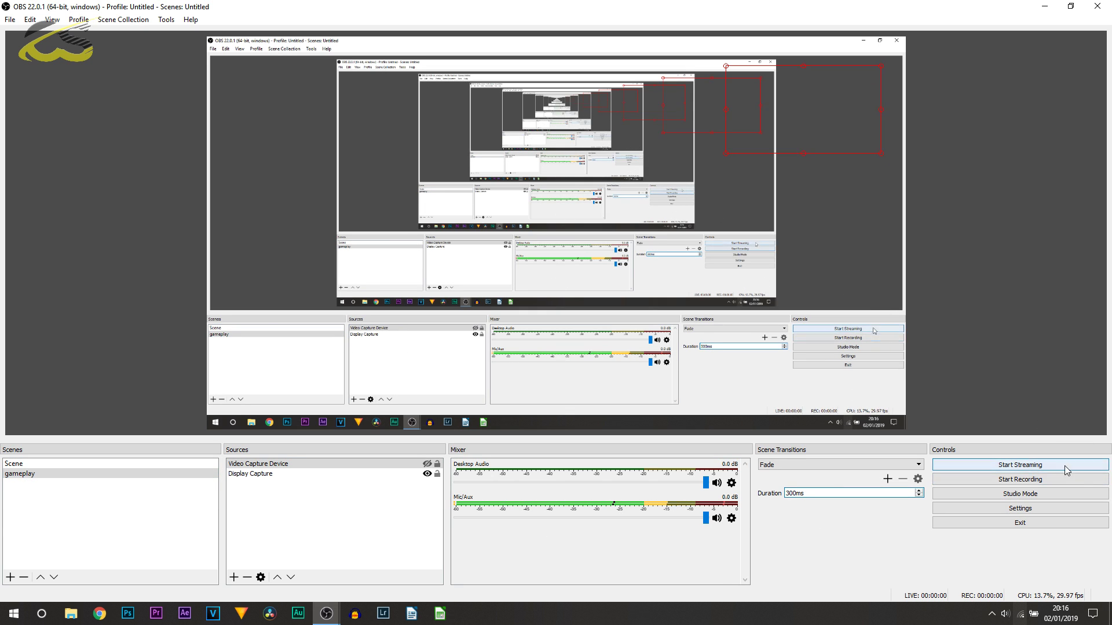
{"action": "left_click", "coordinate": [1045, 512]}
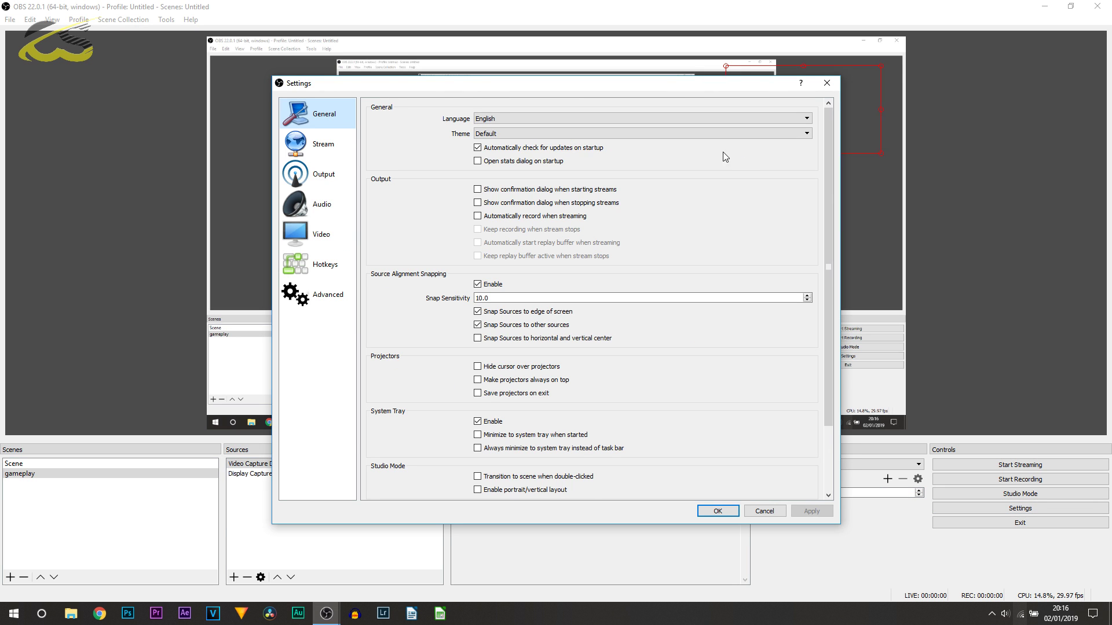
Keep English as the interface language on the General page and move to the Output settings.
{"action": "scroll", "coordinate": [779, 226], "scroll_direction": "down", "scroll_amount": 3}
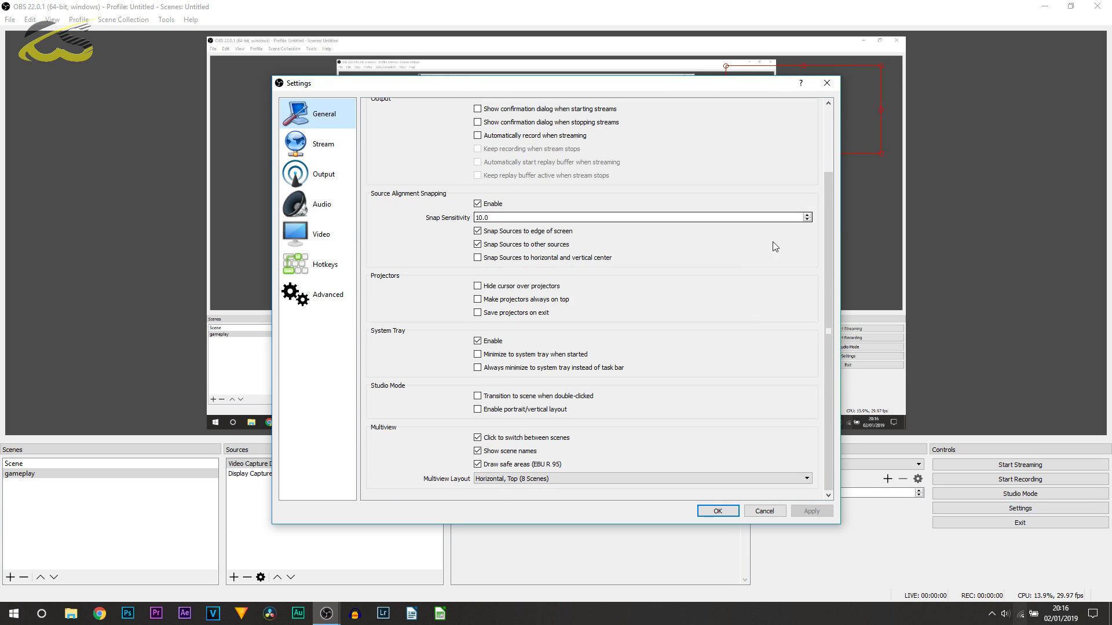
{"action": "scroll", "coordinate": [726, 371], "scroll_direction": "up", "scroll_amount": 3}
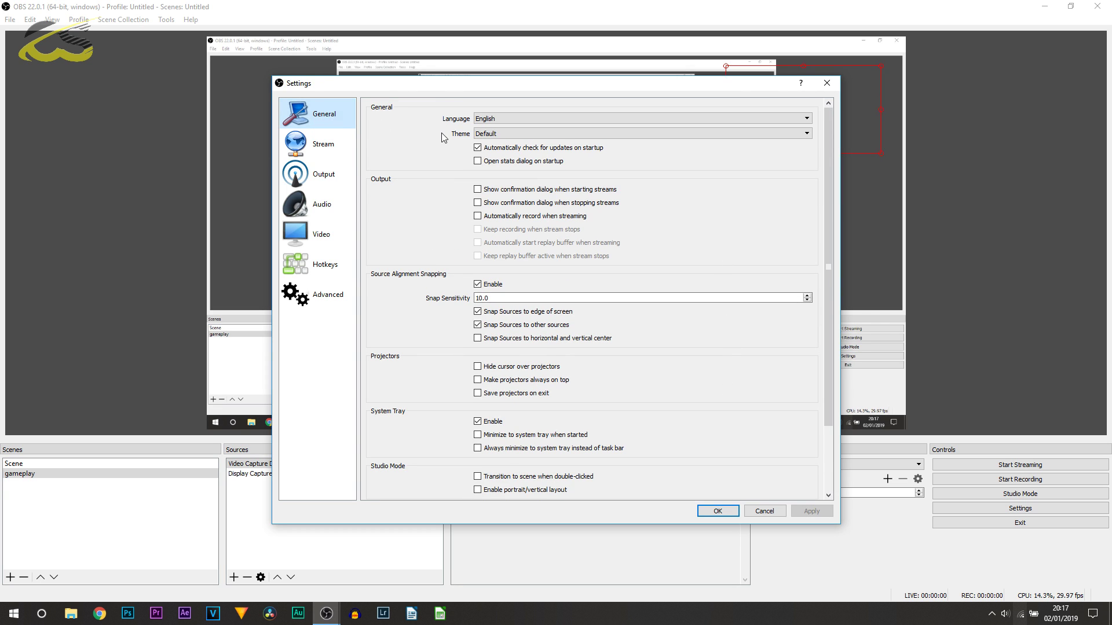
{"action": "left_click", "coordinate": [484, 119]}
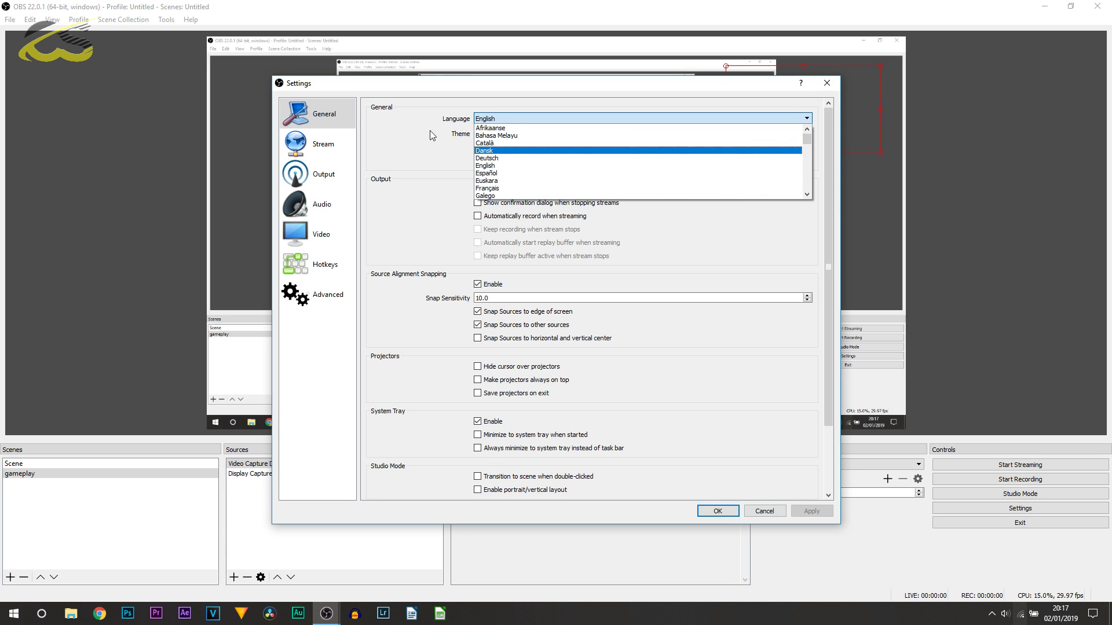
{"action": "left_click", "coordinate": [415, 121]}
{"action": "left_click", "coordinate": [330, 174]}
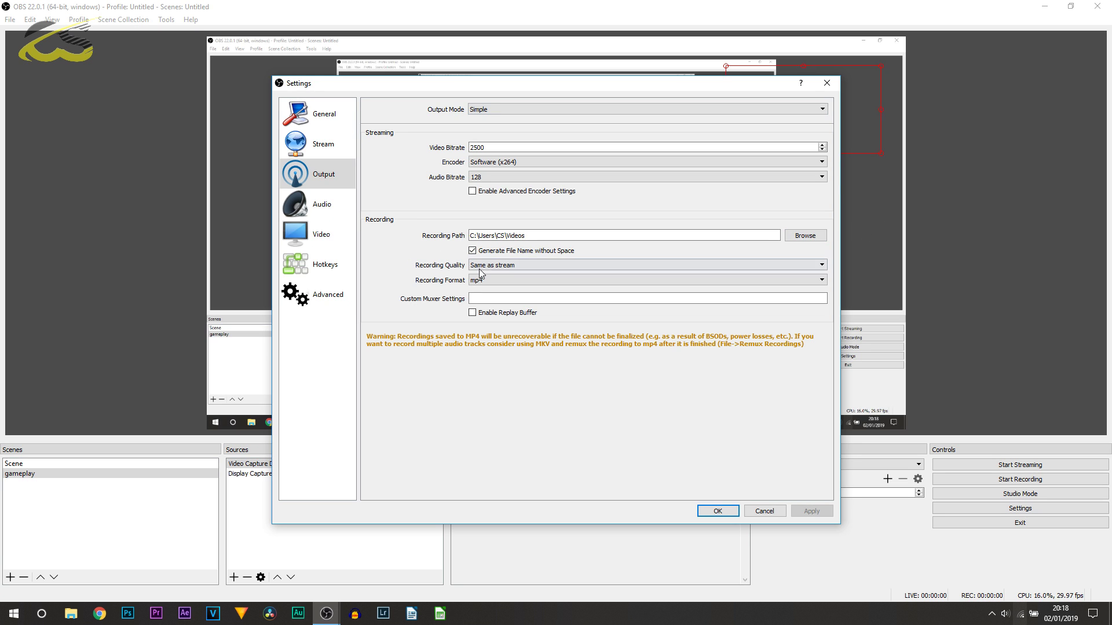
{"action": "left_click", "coordinate": [509, 265]}
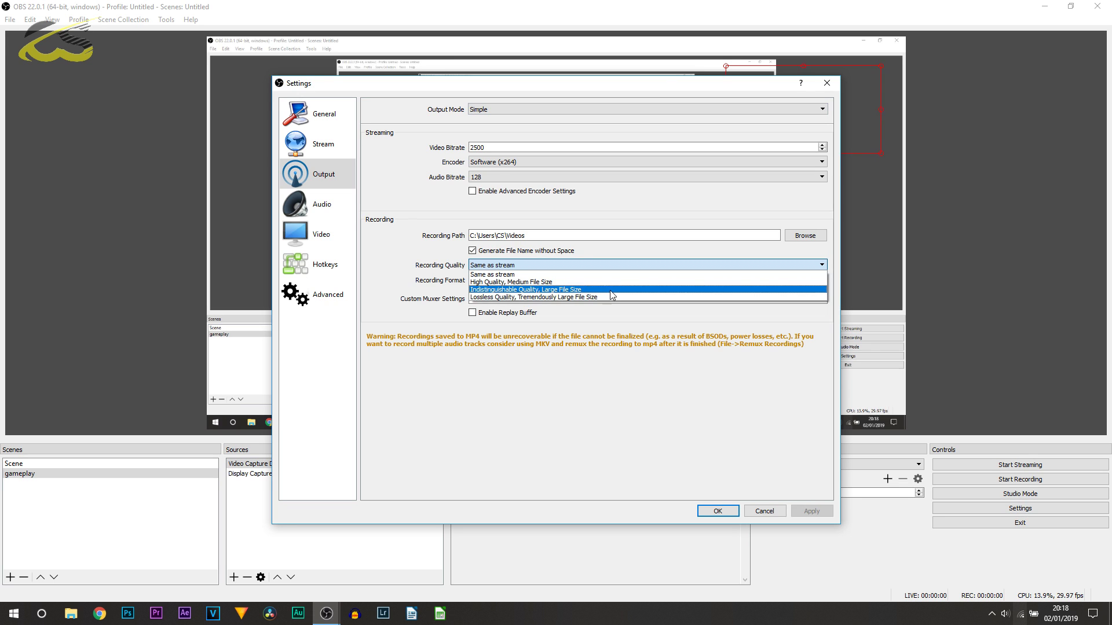
{"action": "left_click", "coordinate": [411, 284]}
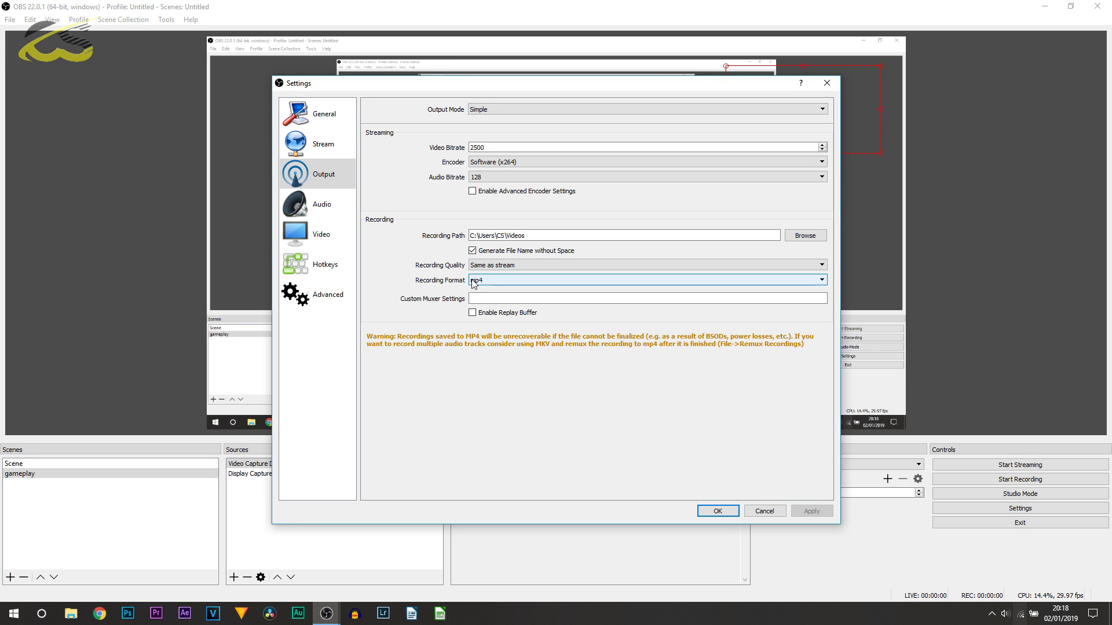
{"action": "left_click", "coordinate": [474, 281]}
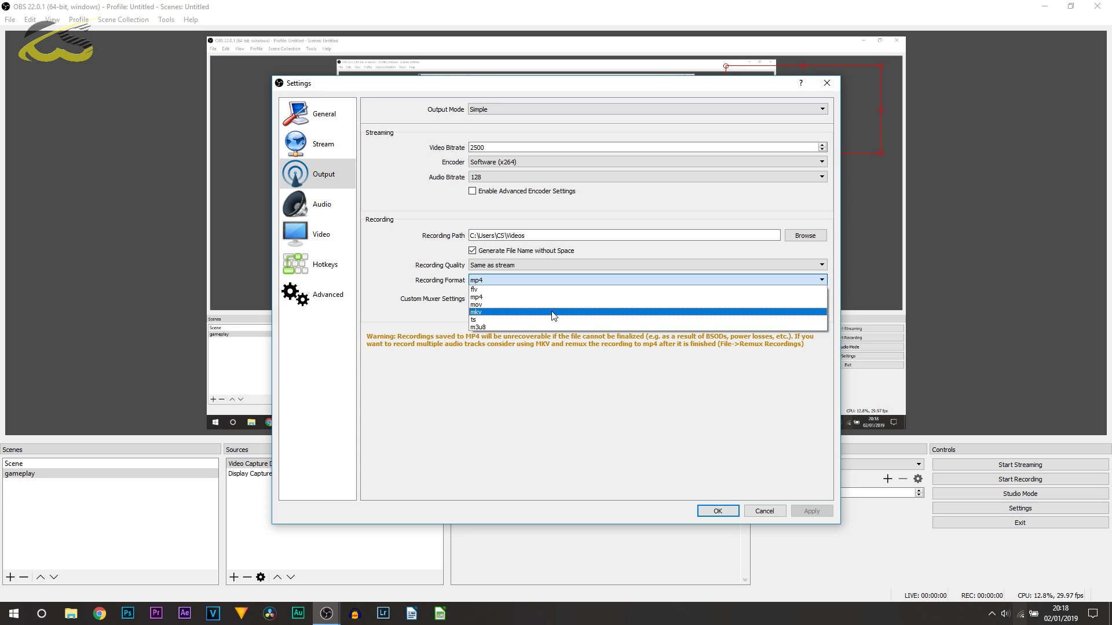
{"action": "left_click", "coordinate": [480, 297]}
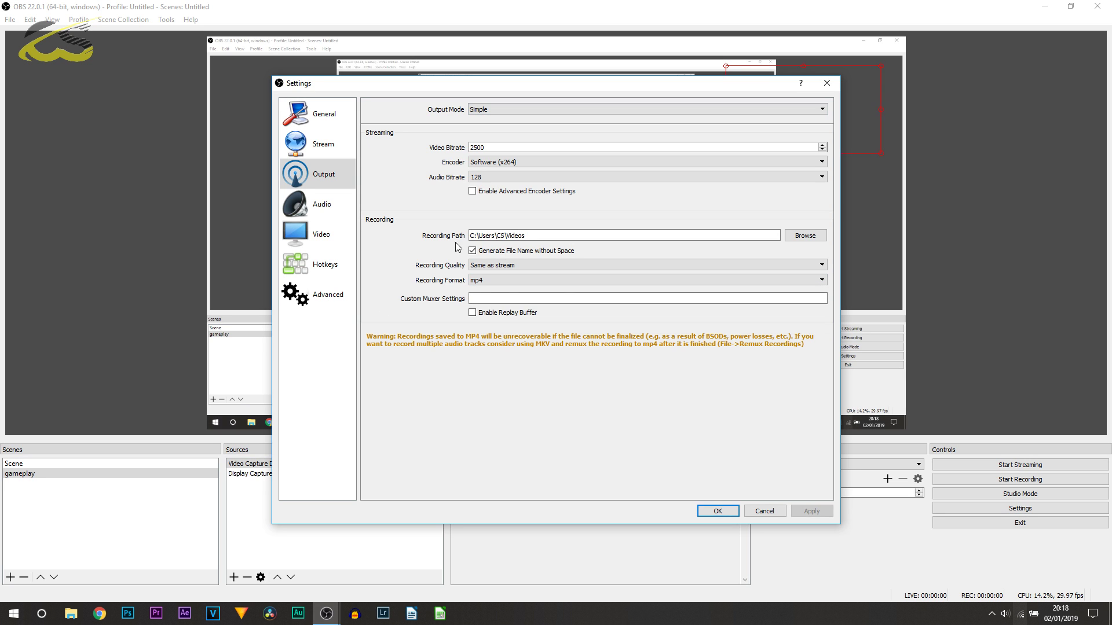
Set Desktop Audio to LG IPS FULLHD display audio and Mic/Aux to AT2020USB+, leaving the second mic disabled.
{"action": "left_click", "coordinate": [316, 216]}
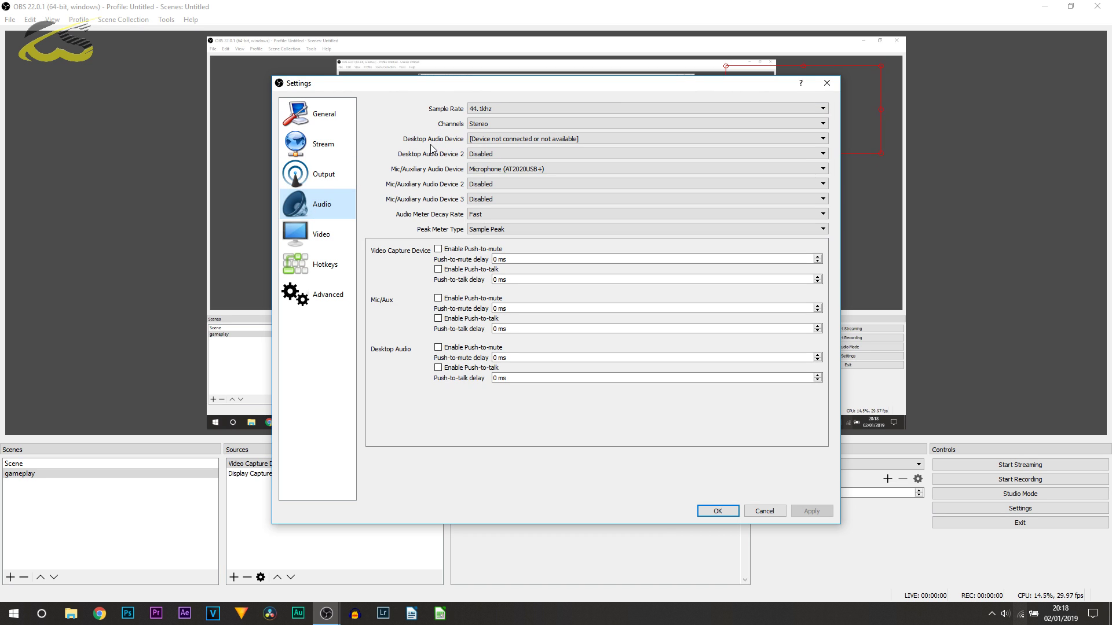
{"action": "left_click", "coordinate": [489, 140]}
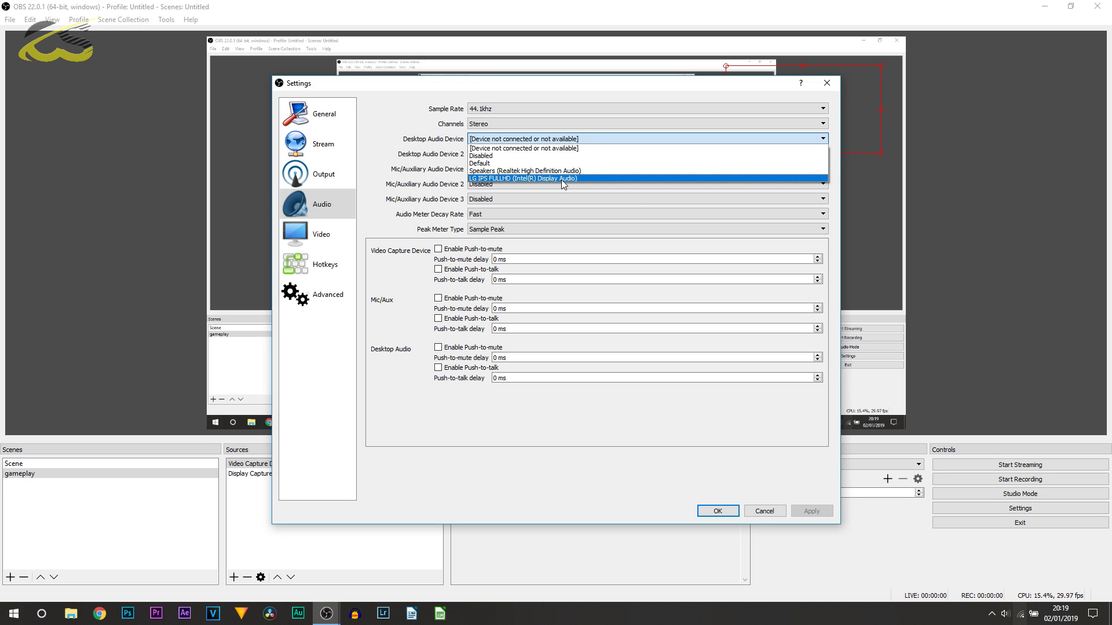
{"action": "left_click", "coordinate": [490, 179]}
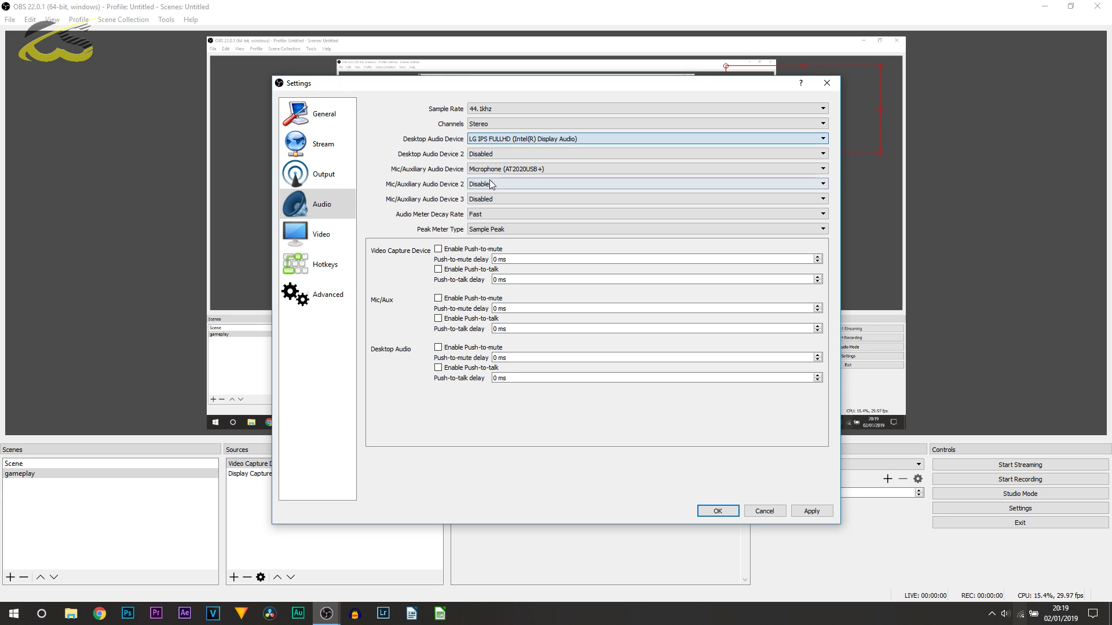
{"action": "left_click", "coordinate": [557, 139]}
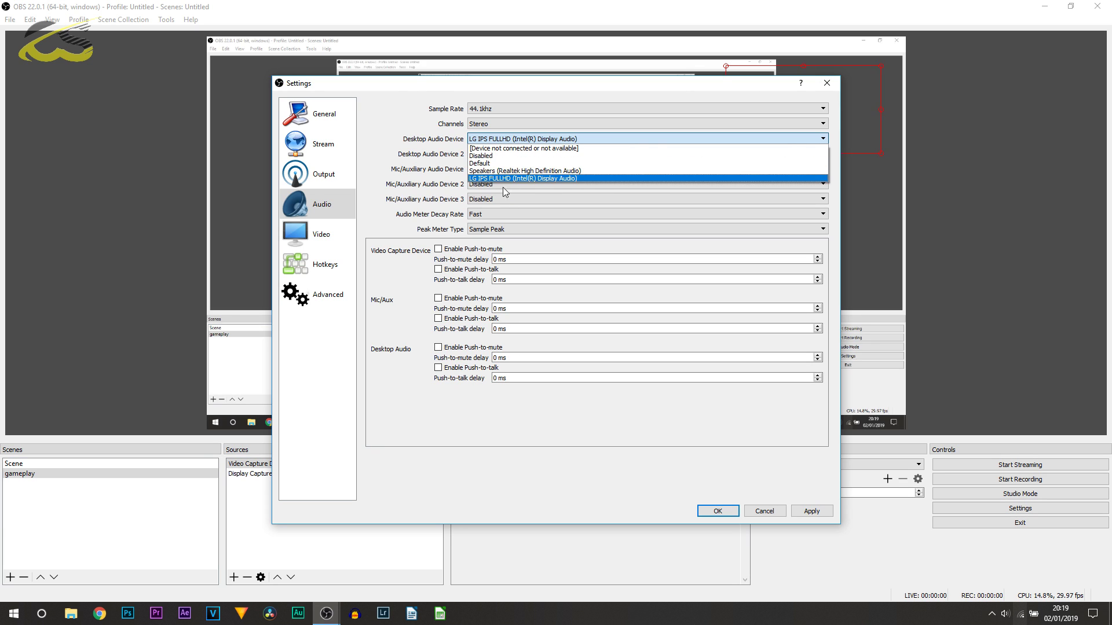
{"action": "left_click", "coordinate": [410, 155]}
{"action": "left_click", "coordinate": [477, 170]}
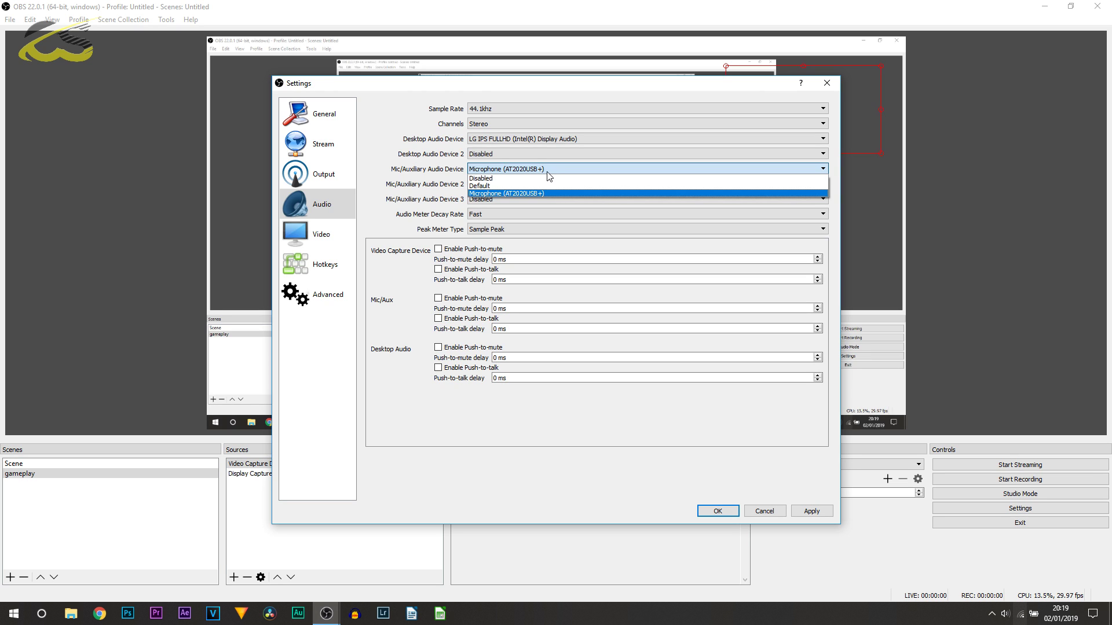
{"action": "left_click", "coordinate": [484, 193]}
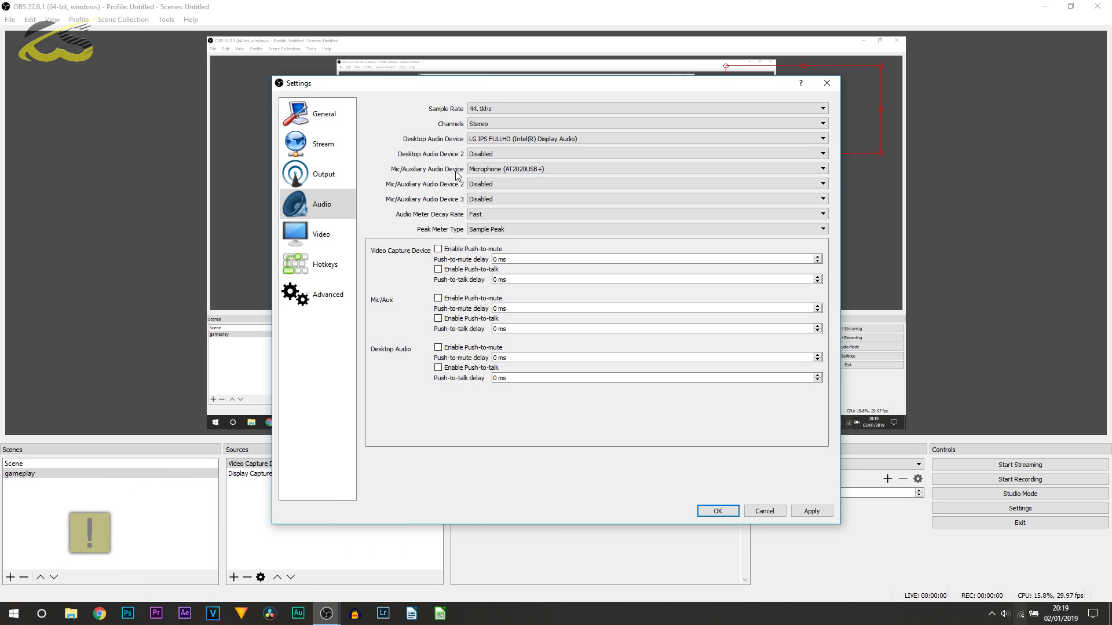
{"action": "left_click", "coordinate": [485, 184]}
{"action": "left_click", "coordinate": [414, 185]}
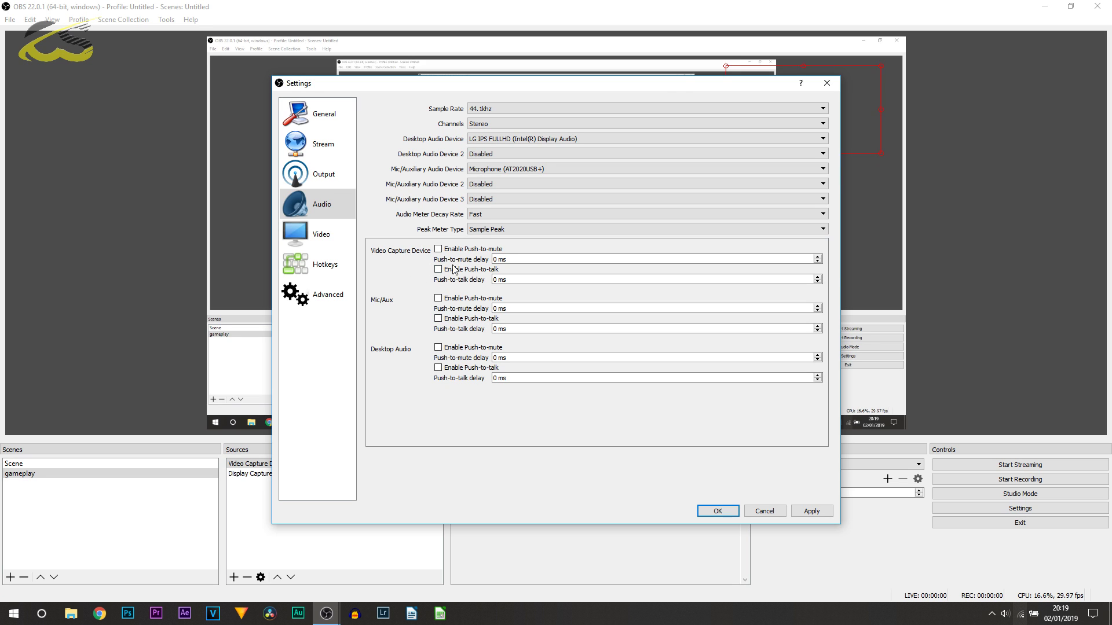
Keep both the base canvas and output resolution at 1920x1080 on the Video page.
{"action": "left_click", "coordinate": [346, 246]}
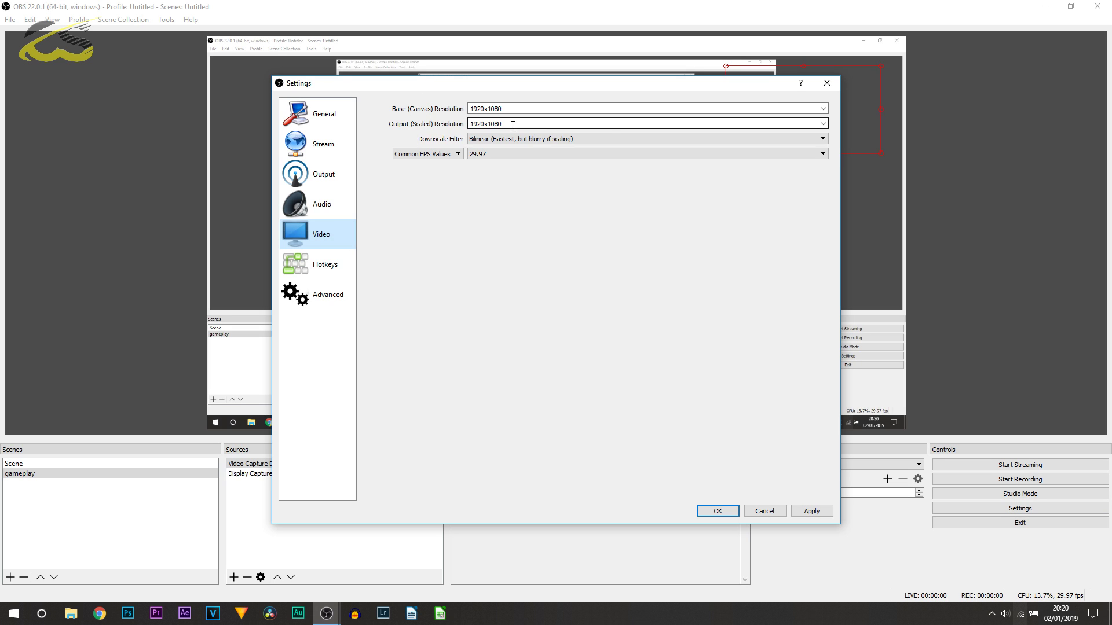
{"action": "left_click", "coordinate": [823, 109]}
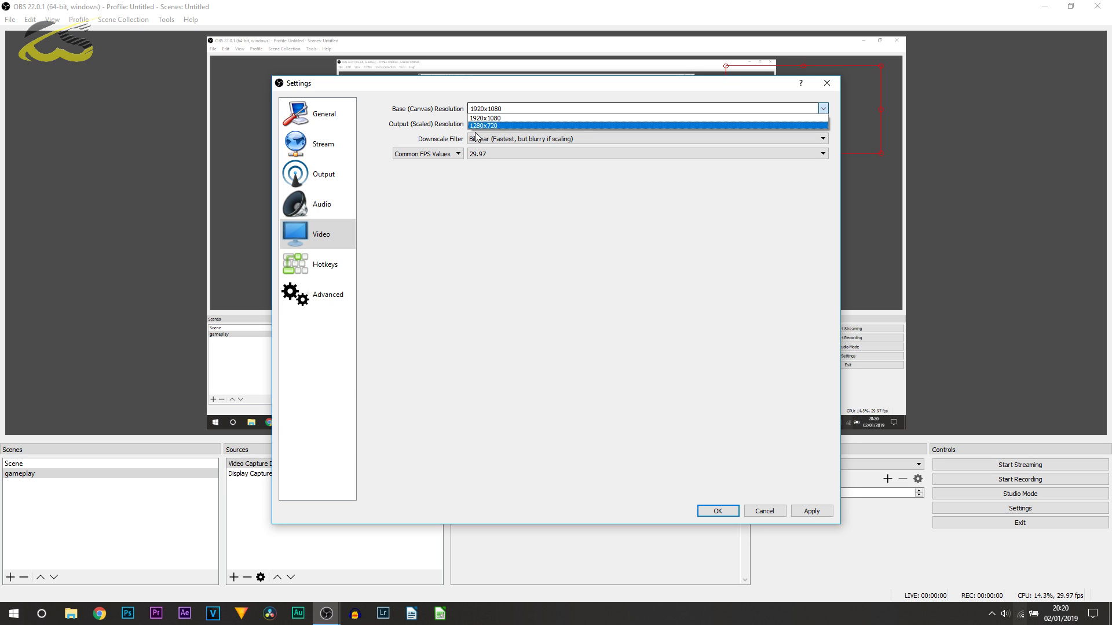
{"action": "left_click", "coordinate": [417, 130]}
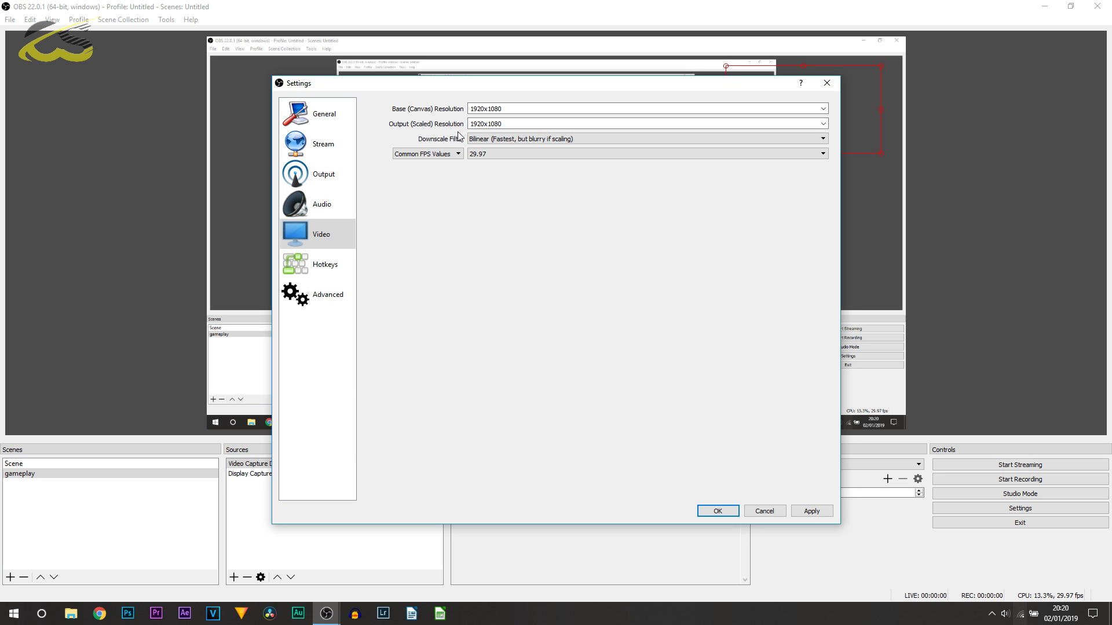
{"action": "left_click", "coordinate": [823, 124]}
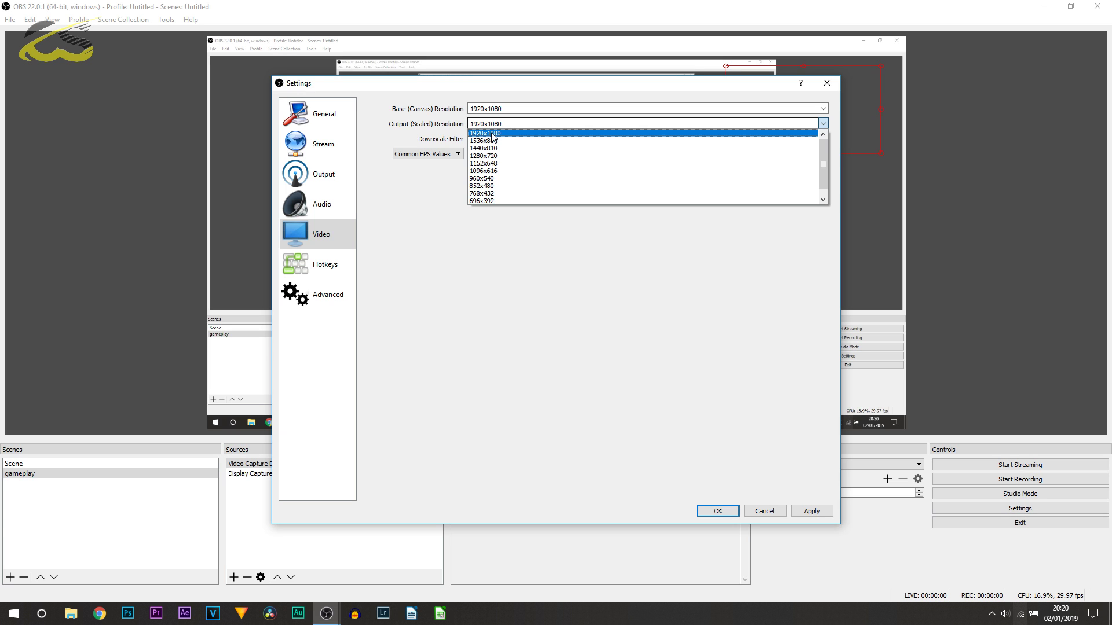
{"action": "left_click", "coordinate": [411, 113]}
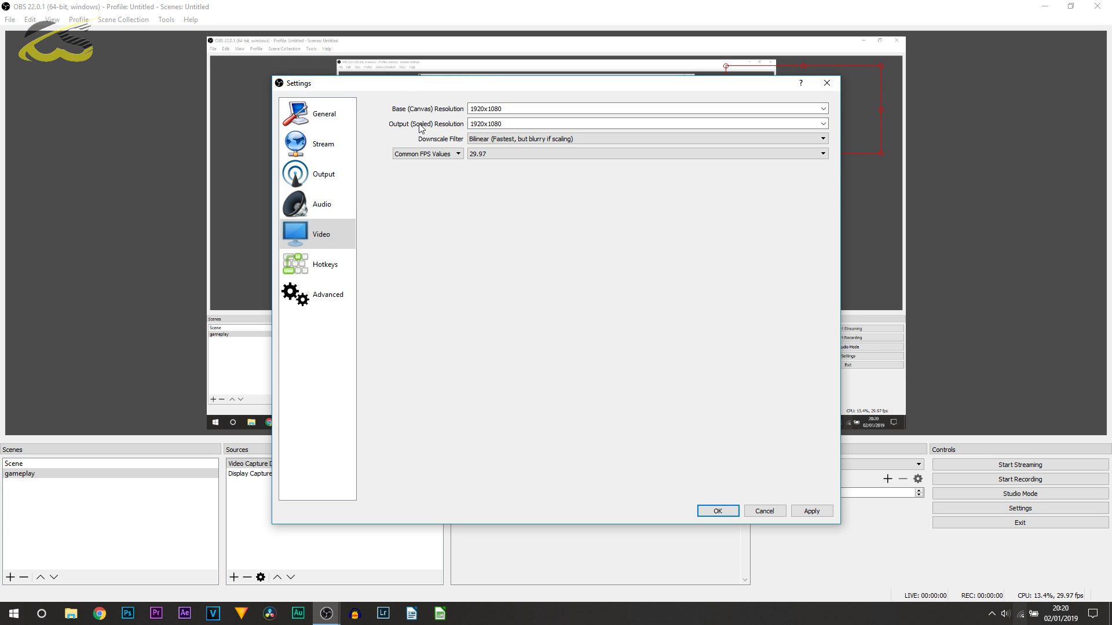
{"action": "left_click", "coordinate": [822, 124]}
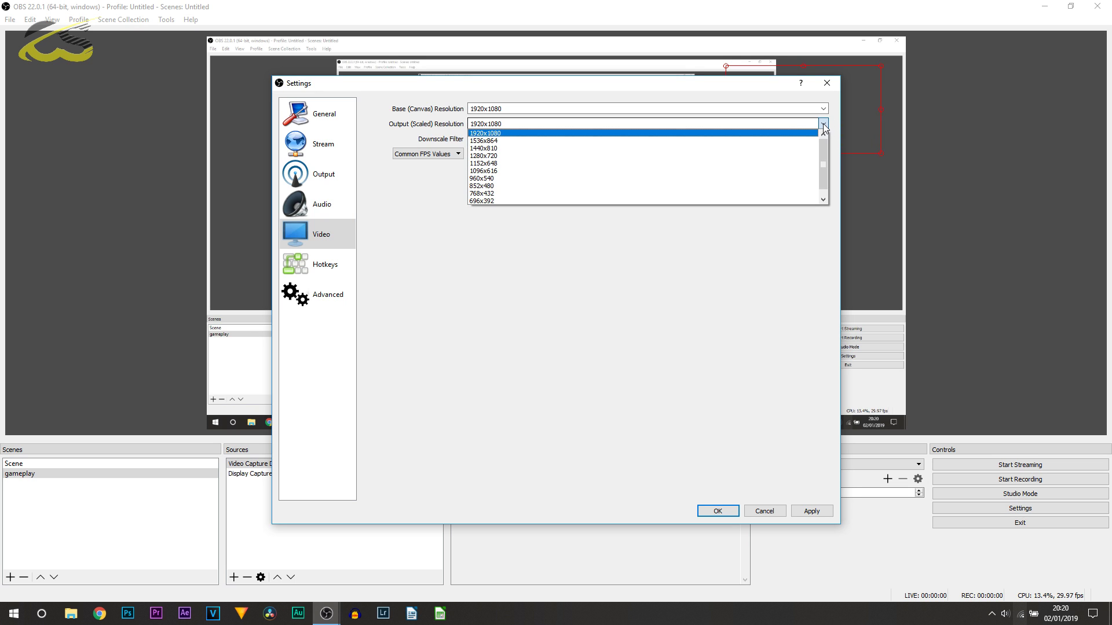
{"action": "left_click", "coordinate": [460, 144]}
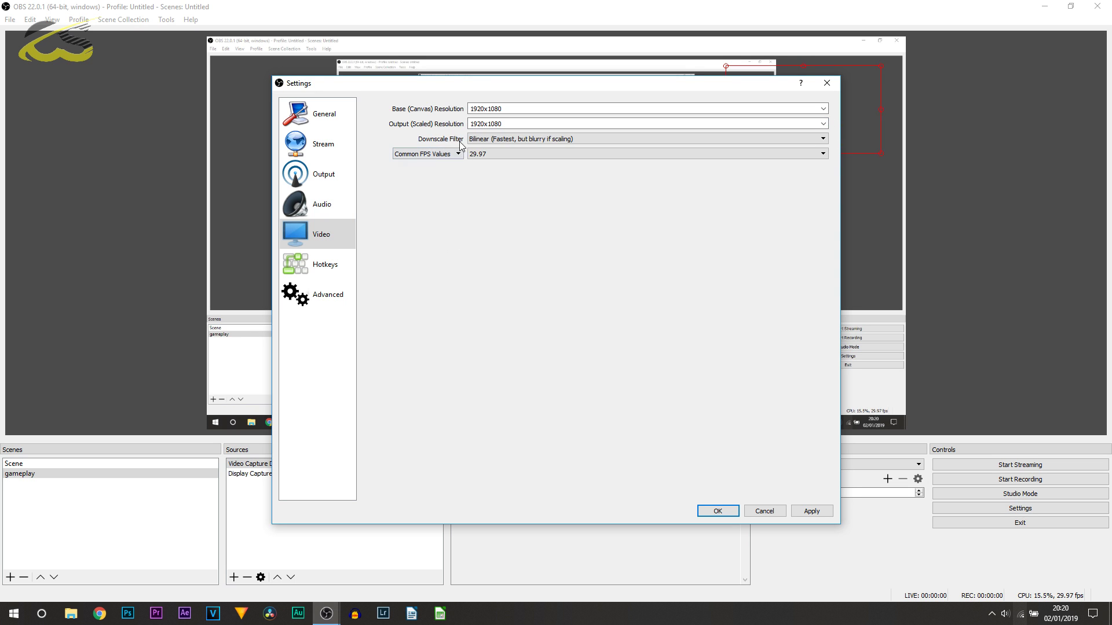
Keep Bilinear downscaling and 29.97 fps, then bring up the Hotkeys page.
{"action": "left_click", "coordinate": [526, 140]}
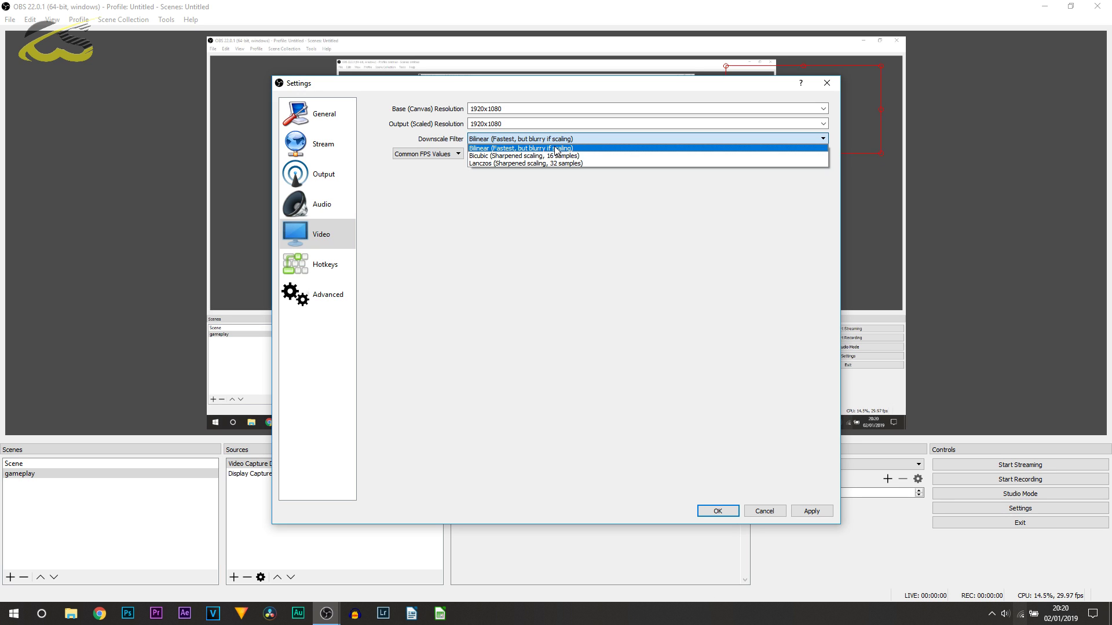
{"action": "left_click", "coordinate": [497, 149]}
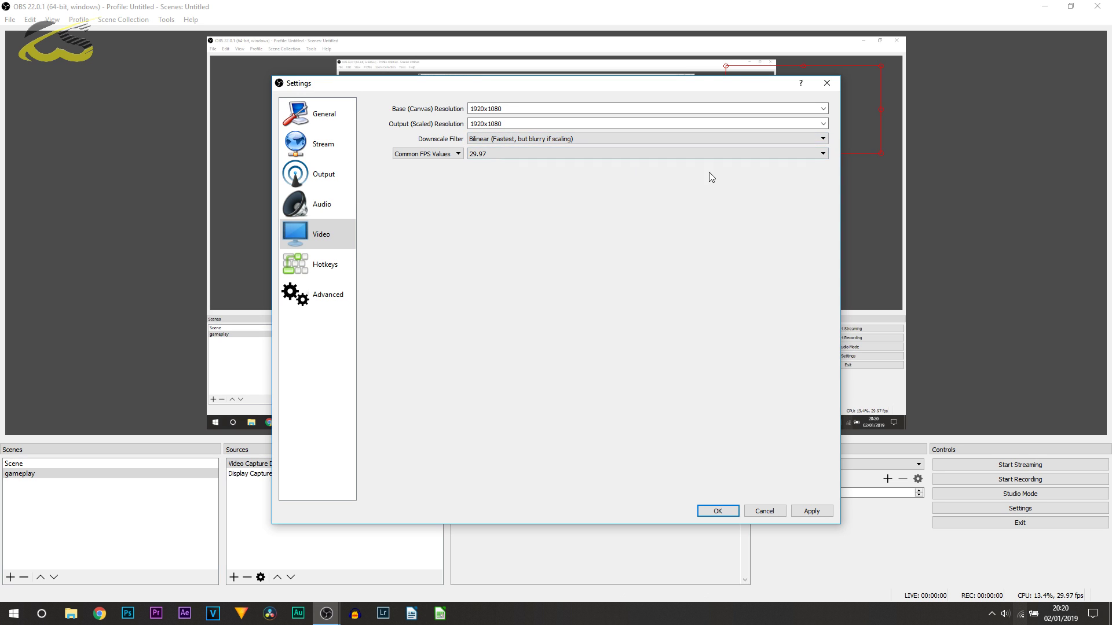
{"action": "left_click", "coordinate": [501, 156]}
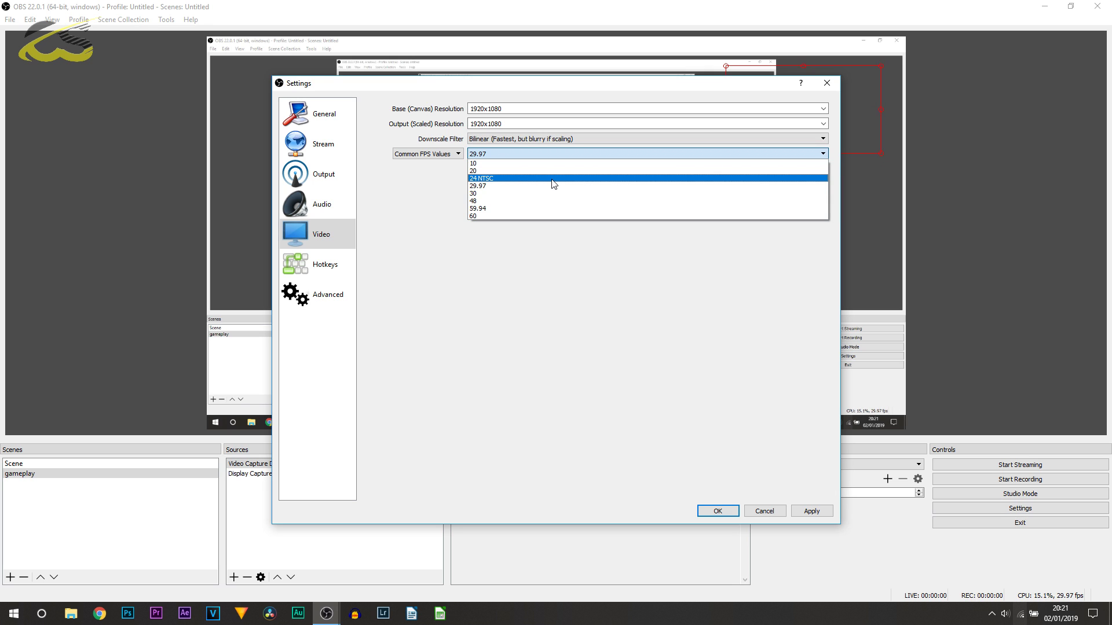
{"action": "left_click", "coordinate": [339, 271]}
{"action": "left_click", "coordinate": [338, 269]}
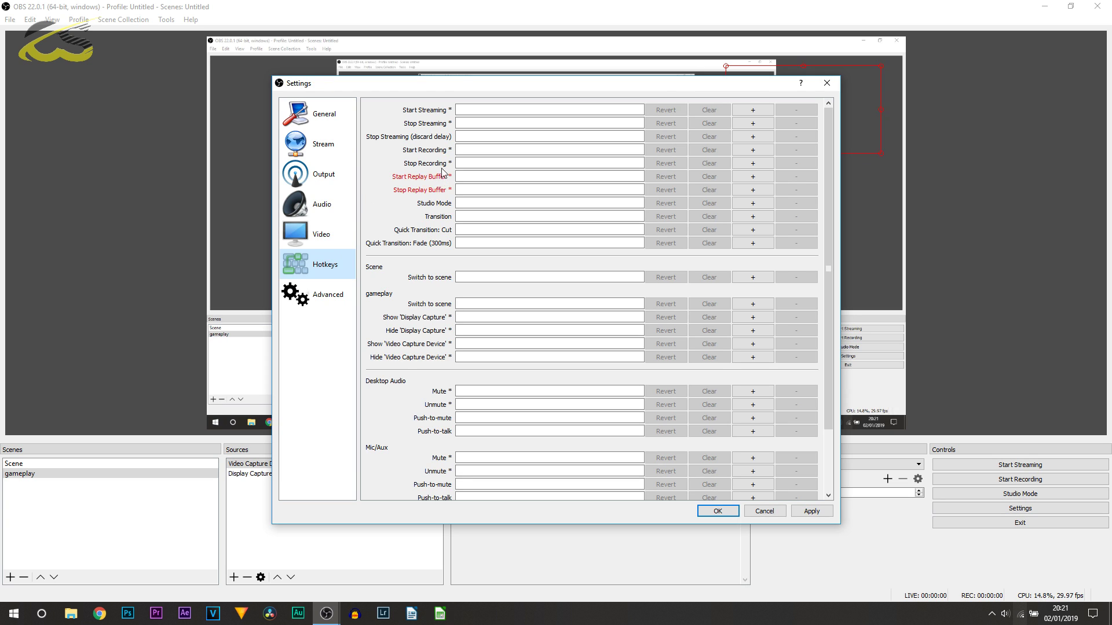
Look over the Hotkeys list, then apply the settings and close Settings with OK.
{"action": "mouse_move", "coordinate": [438, 163]}
{"action": "scroll", "coordinate": [393, 298], "scroll_direction": "down", "scroll_amount": 2}
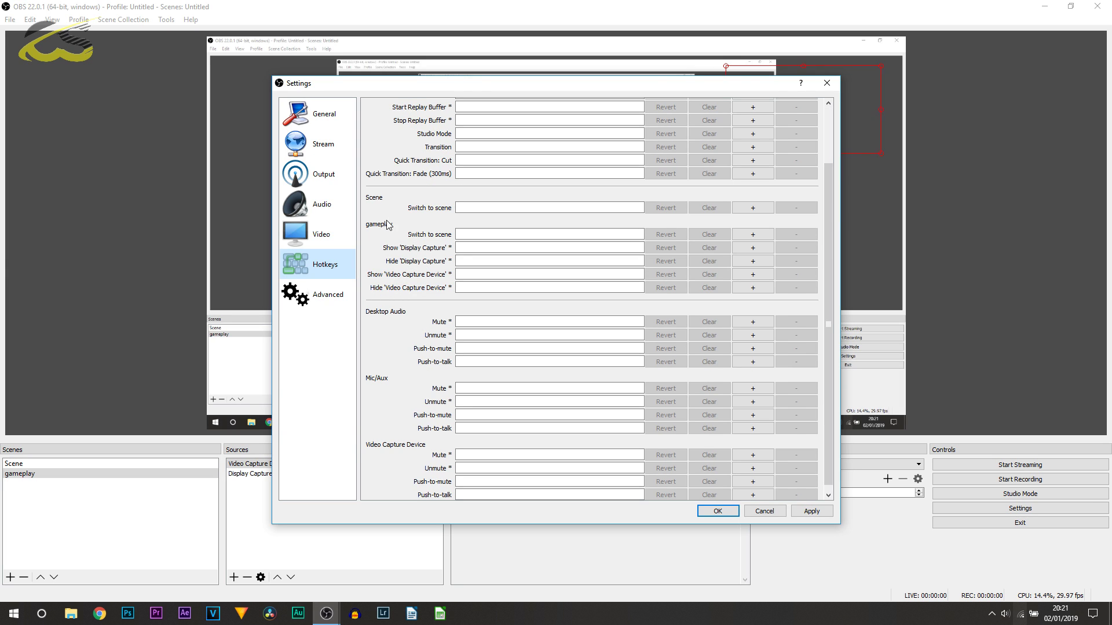
{"action": "scroll", "coordinate": [431, 254], "scroll_direction": "down", "scroll_amount": 1}
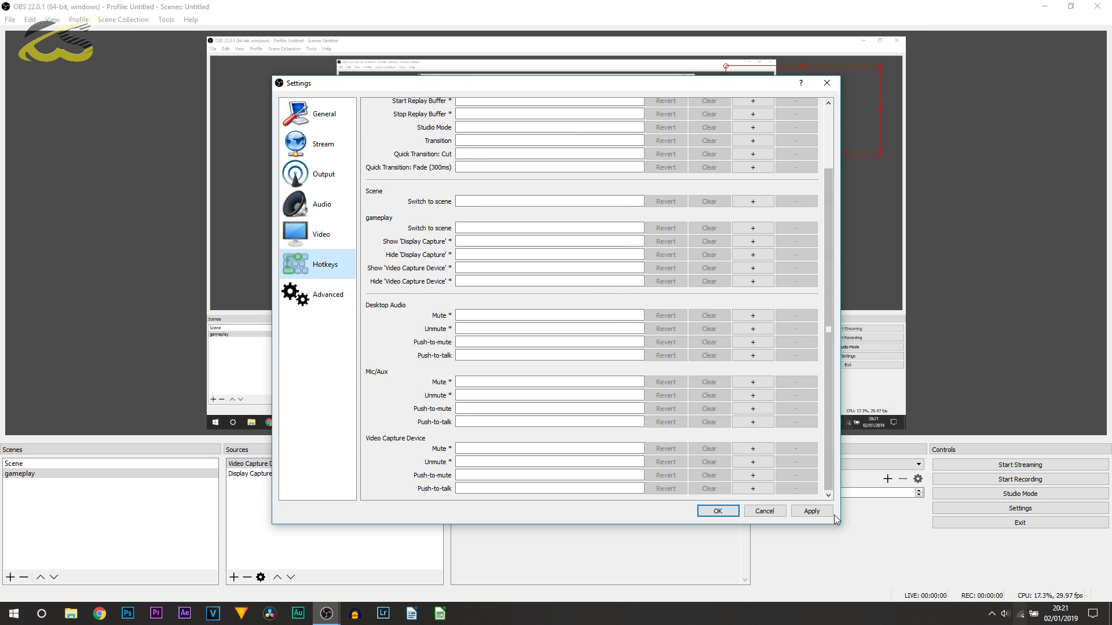
{"action": "left_click", "coordinate": [811, 511]}
{"action": "left_click", "coordinate": [718, 512]}
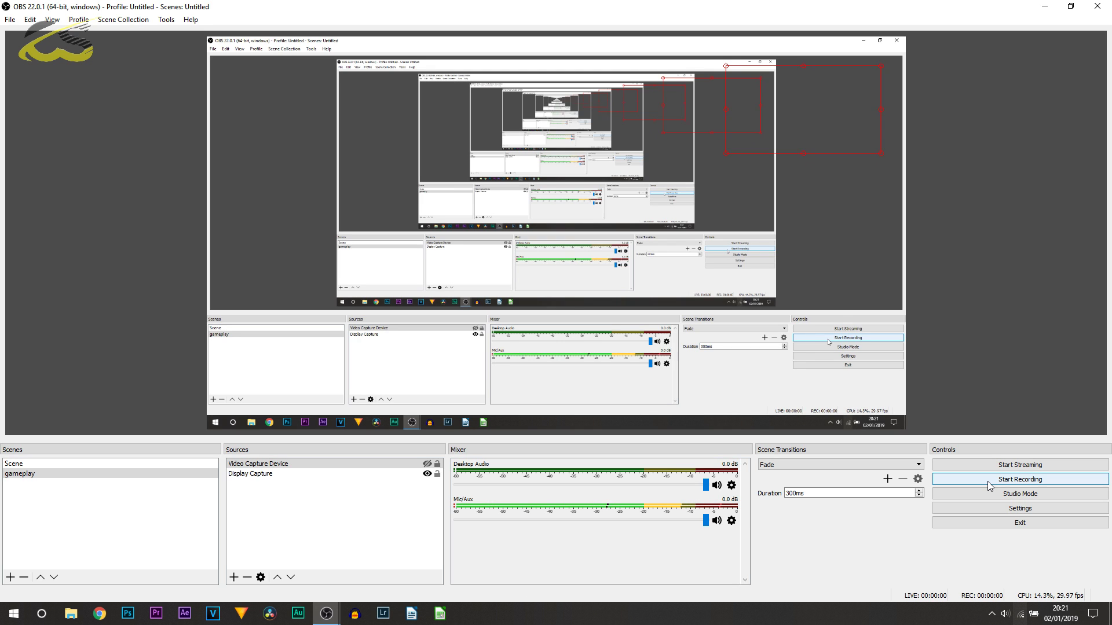
Switch with Alt+Tab to the OBS window that is recording, showing Stop Recording.
{"action": "key", "text": "alt+Tab"}
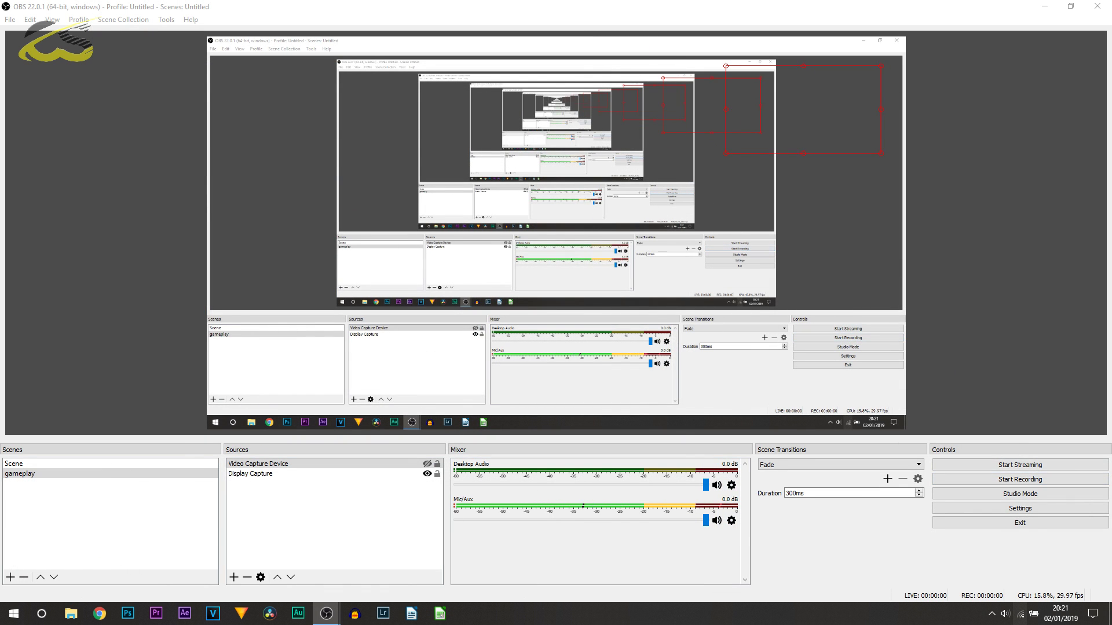
{"action": "key", "text": "alt+Tab"}
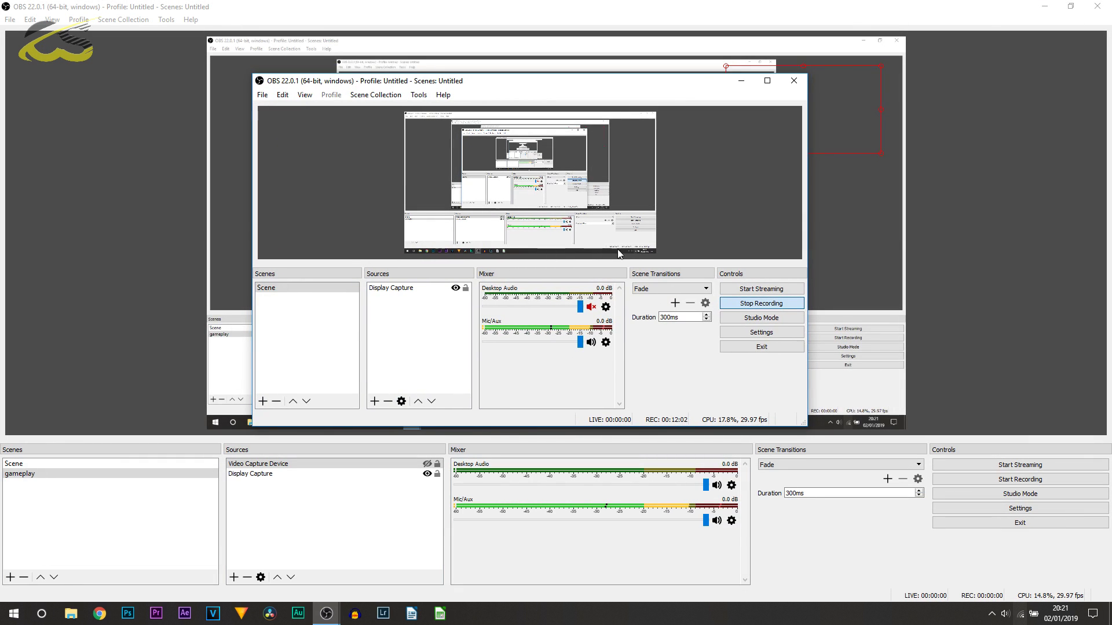